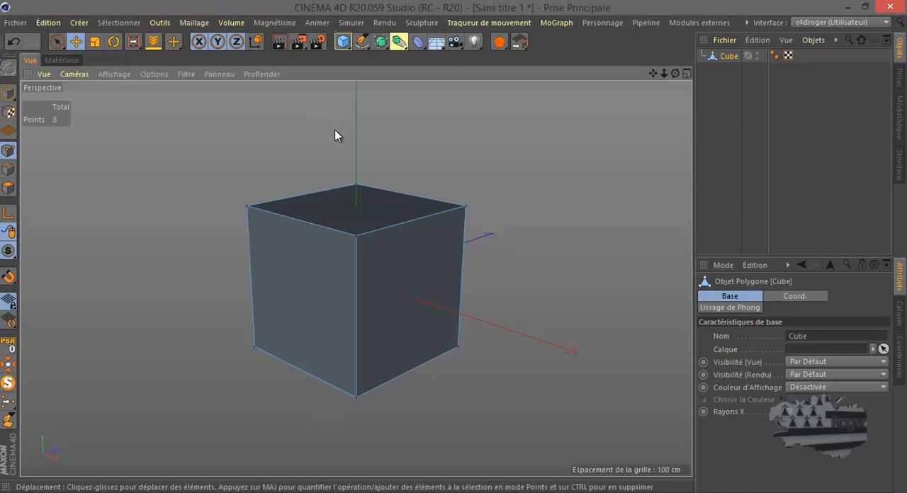
Detach the mesh transformation tools (Outils de transformation) as a floating palette over the upper edge of the 3D view.
click(196, 25)
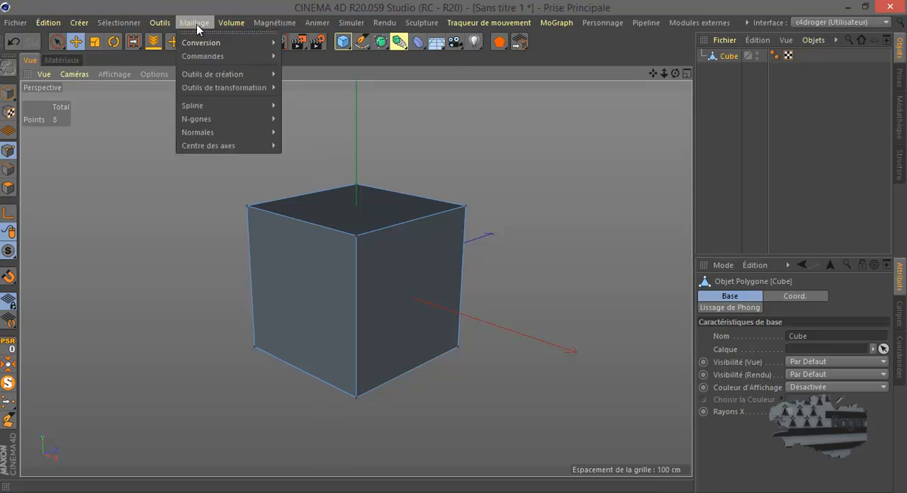
mouse_move(203, 56)
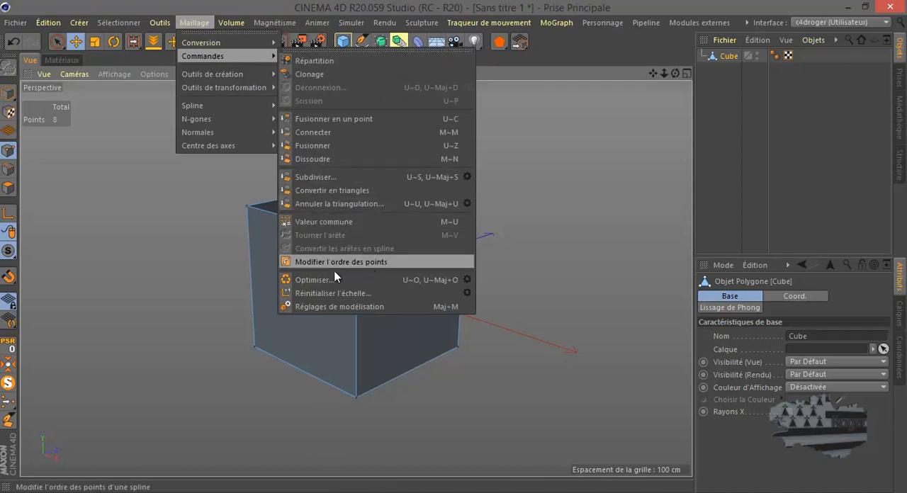
mouse_move(233, 74)
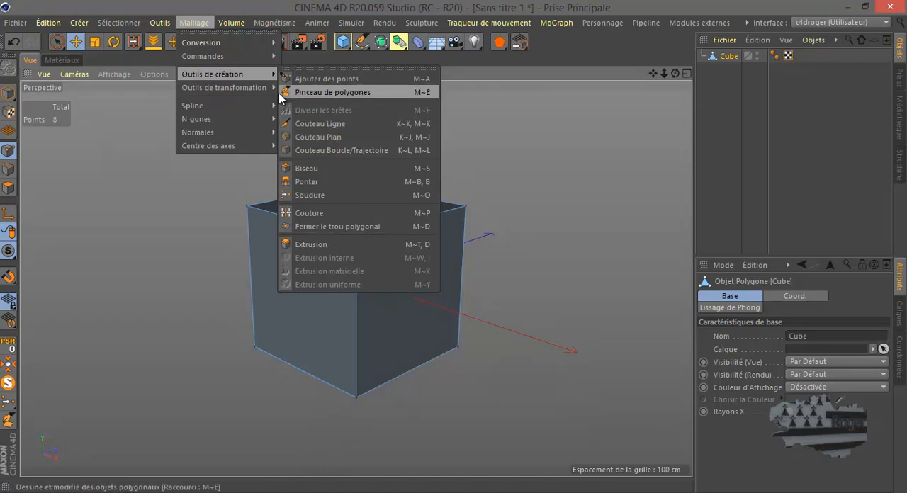
mouse_move(268, 88)
click(309, 82)
drag(319, 71, 595, 109)
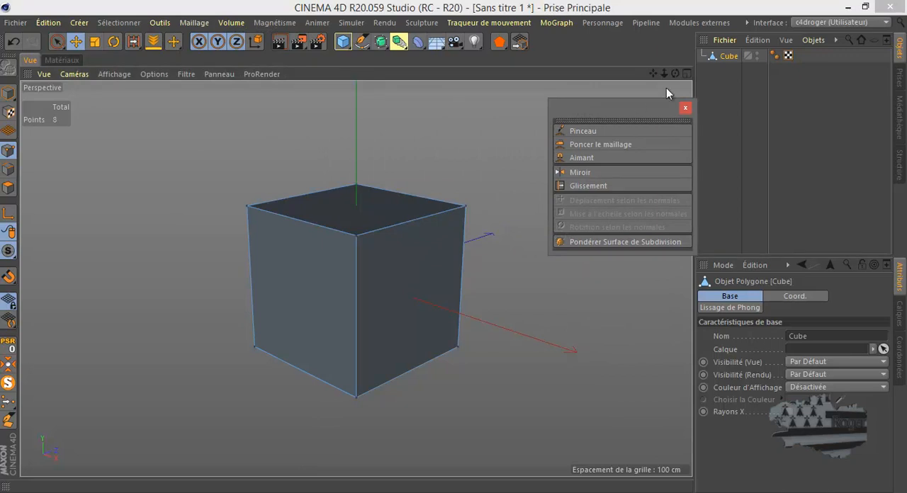
Replace the cube with a sphere primitive and convert the sphere to an editable polygon object.
click(729, 56)
key(Delete)
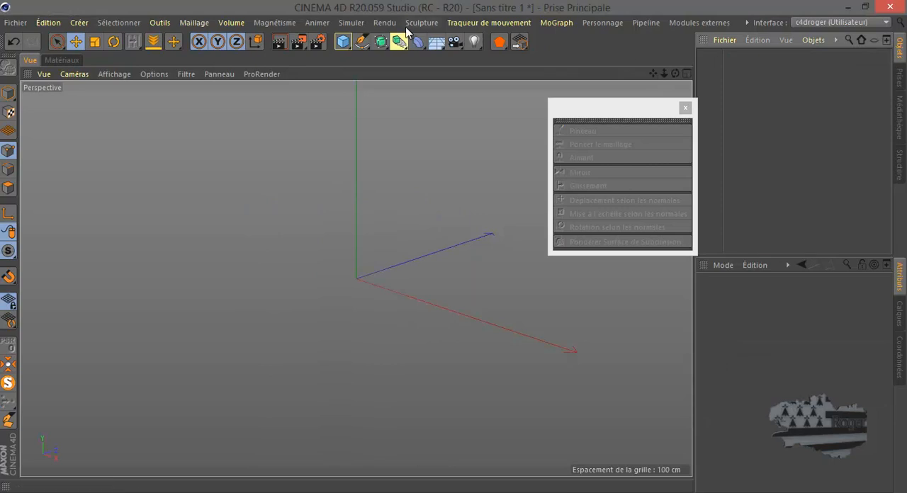
click(343, 41)
click(678, 86)
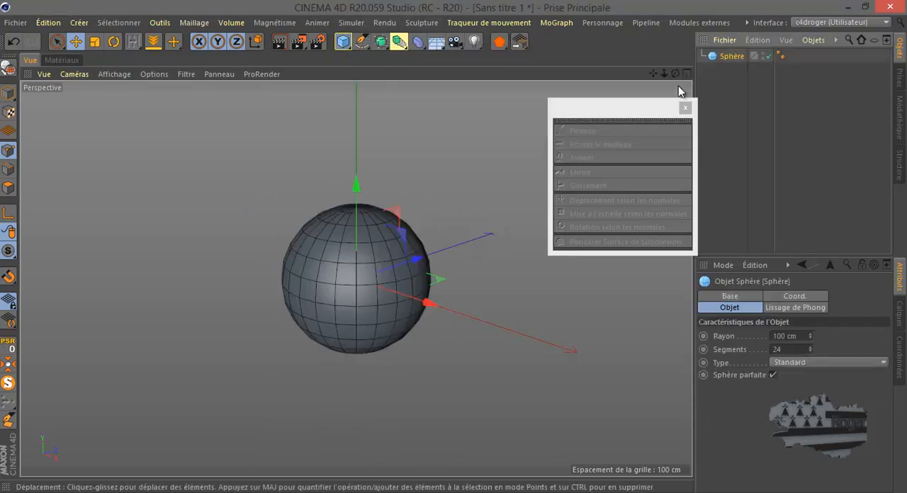
click(8, 67)
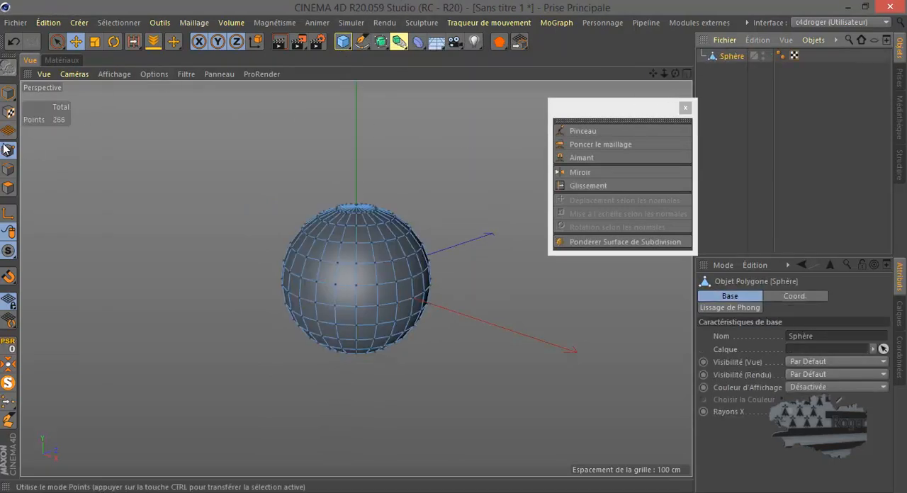
Activate the Pinceau tool and widen the attributes area until all of its options fit.
click(586, 131)
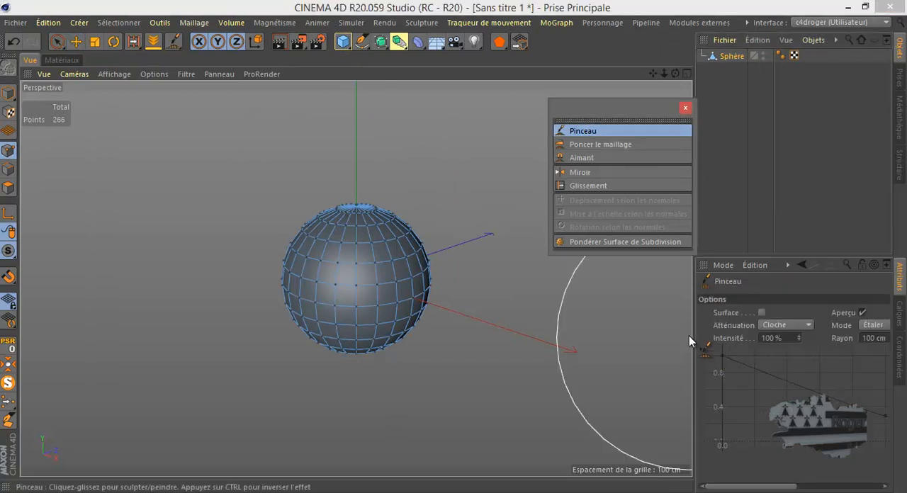
drag(694, 317, 633, 317)
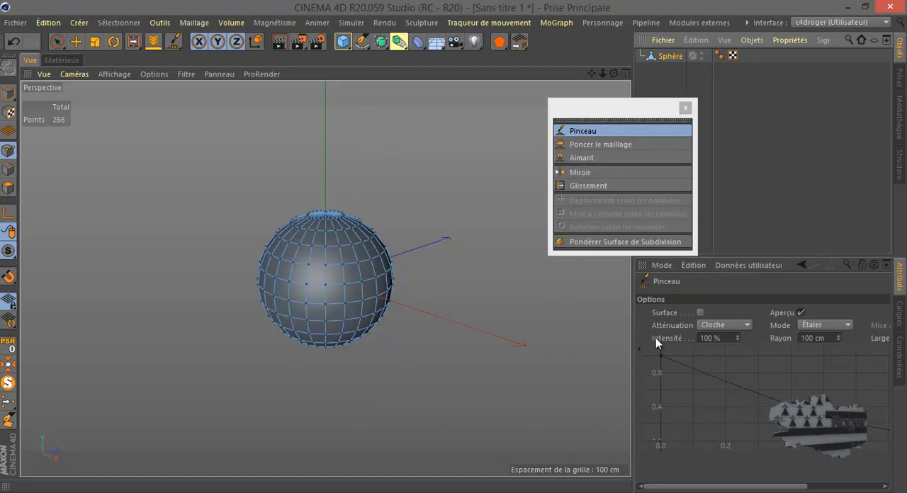
drag(632, 298, 513, 296)
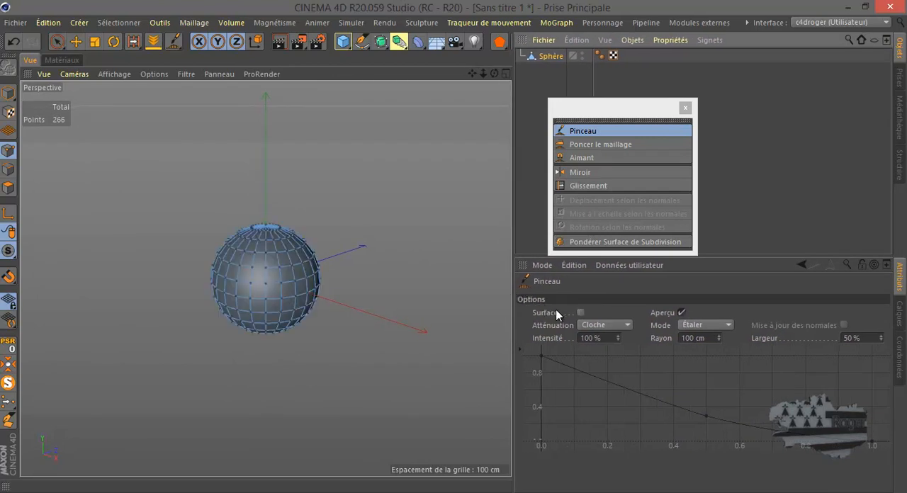
Try pulling out the sphere's side with the Pinceau while Surface is off, and undo the stroke.
click(580, 313)
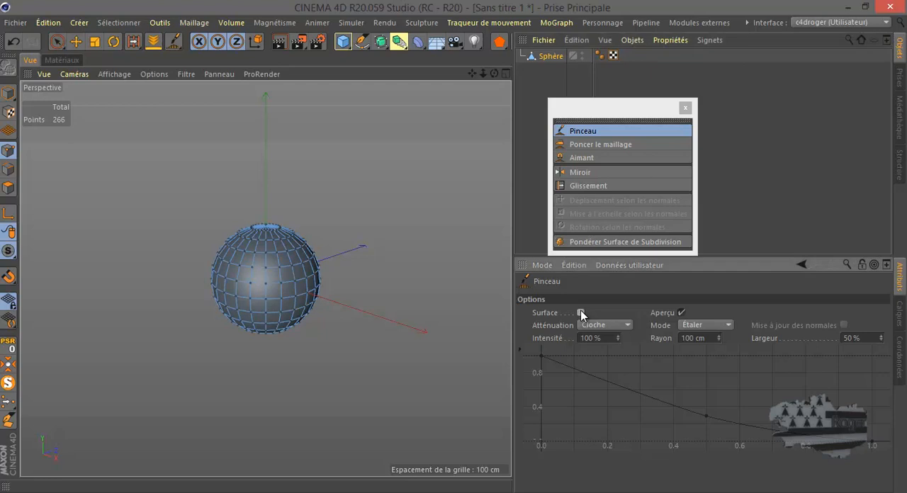
drag(290, 272, 340, 271)
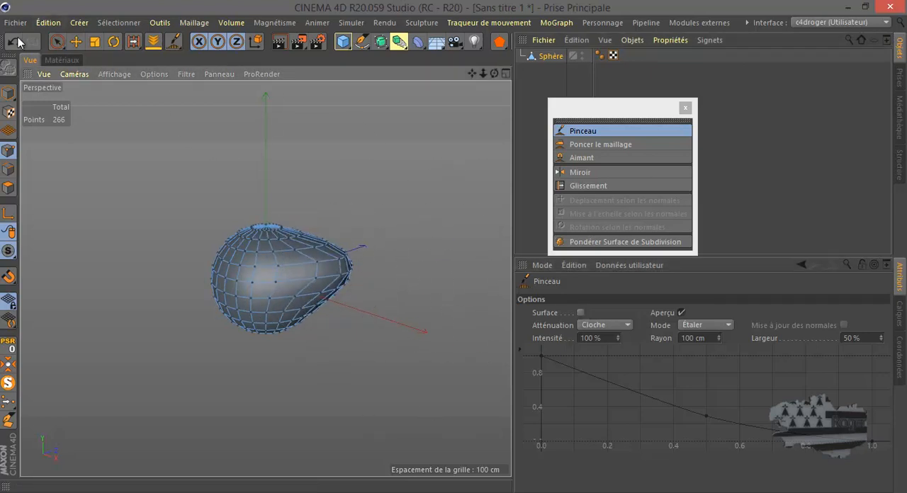
click(14, 41)
Enable the Pinceau's Surface option and try pulling out the sphere's side twice, undoing each stroke.
click(581, 312)
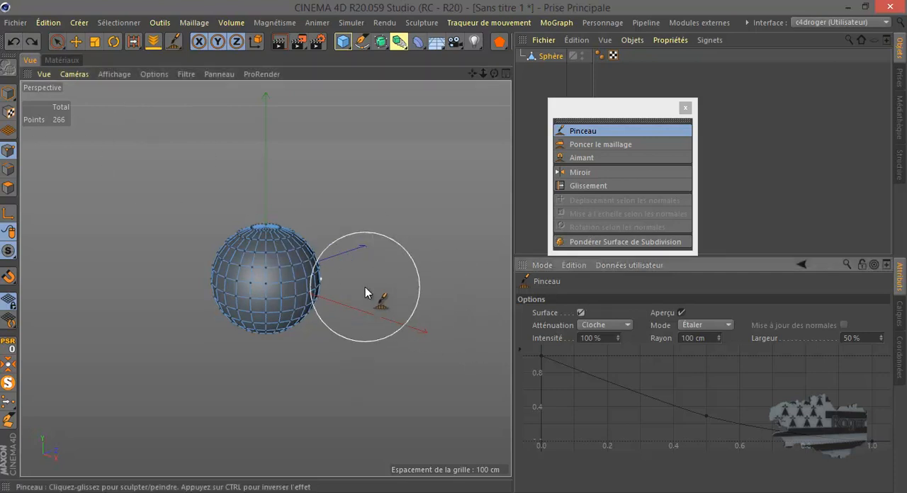
drag(304, 271, 346, 272)
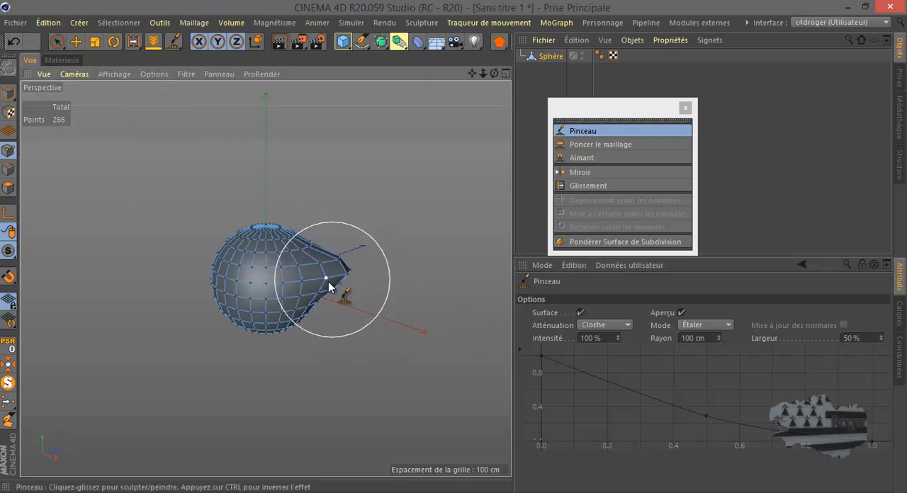
scroll(326, 280, up, 10)
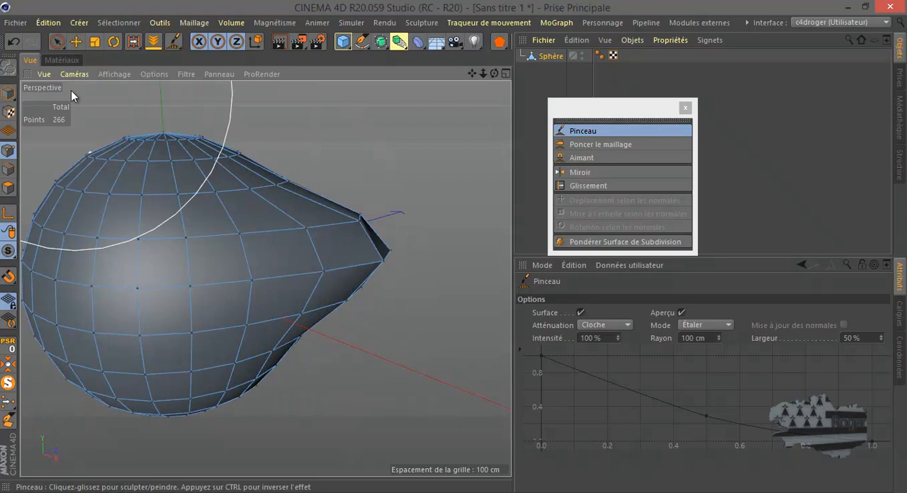
click(14, 41)
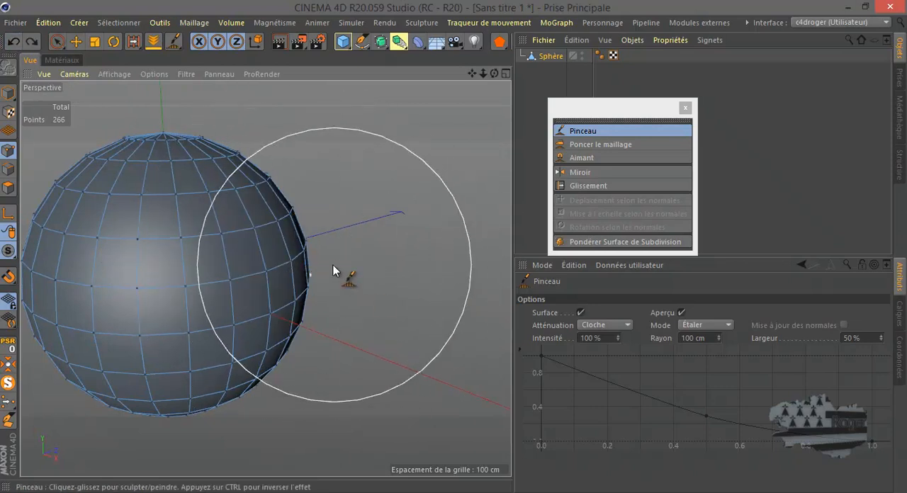
drag(308, 259, 387, 258)
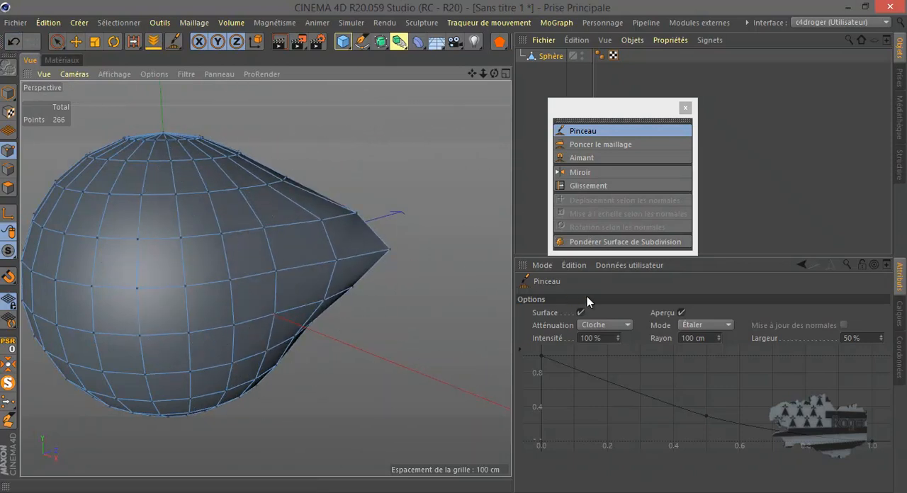
click(14, 41)
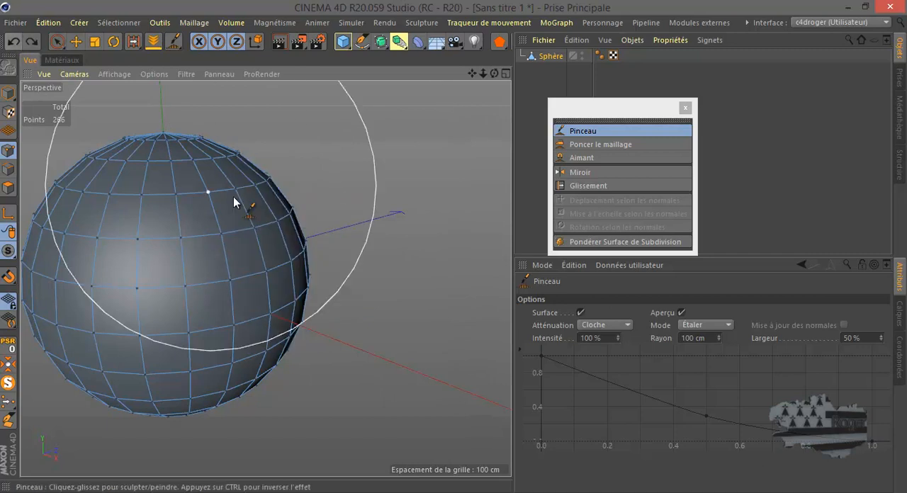
Disable the Surface option and try pulling the sphere's side outward again, undoing the stroke.
click(581, 312)
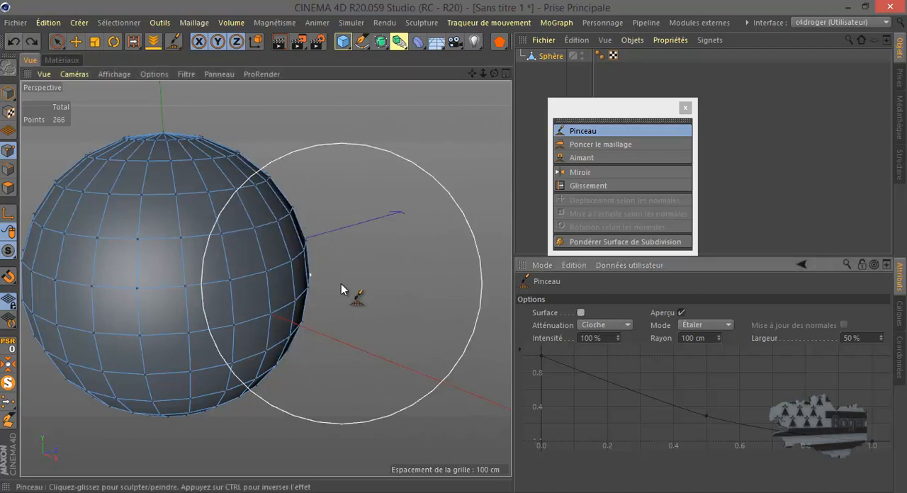
drag(293, 269, 369, 272)
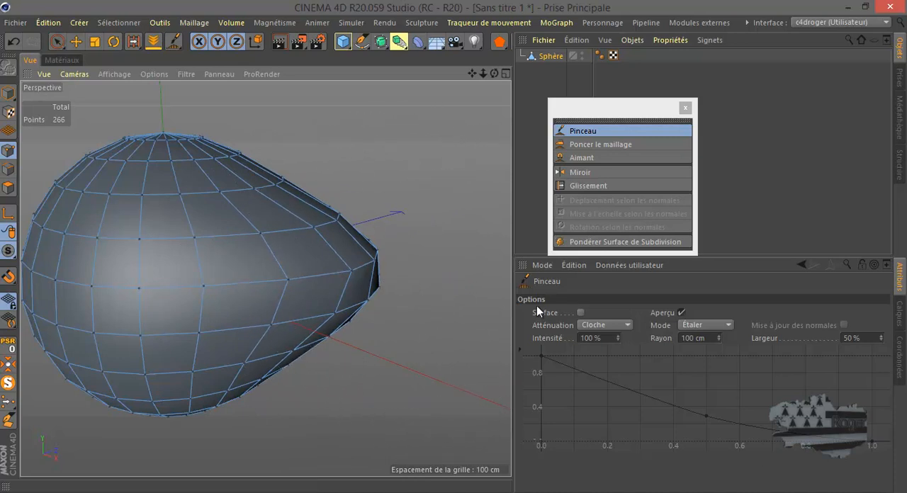
click(14, 40)
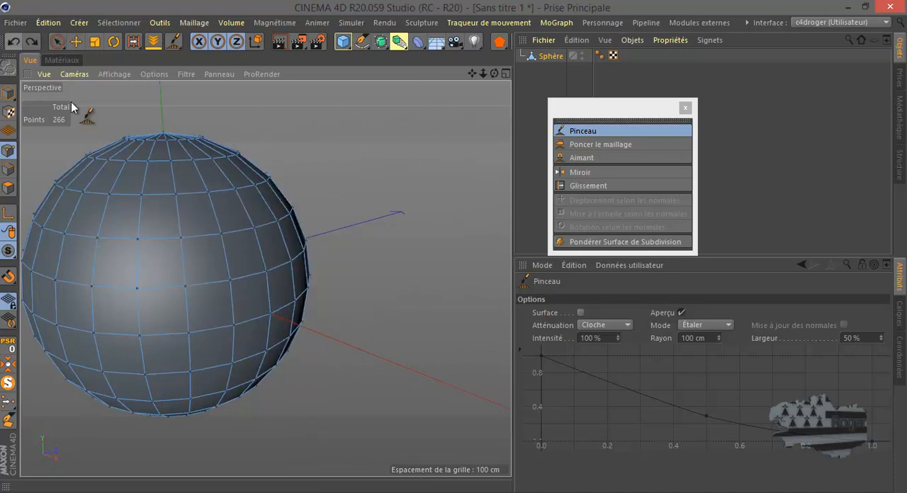
Pull the sphere's side downward and outward with the Pinceau using the Cloche falloff.
mouse_move(294, 264)
mouse_down()
mouse_move(337, 275)
mouse_move(285, 237)
mouse_move(314, 205)
mouse_move(221, 170)
mouse_move(256, 148)
mouse_move(284, 308)
mouse_move(330, 319)
mouse_move(279, 365)
mouse_move(314, 394)
mouse_up()
scroll(336, 328, down, 3)
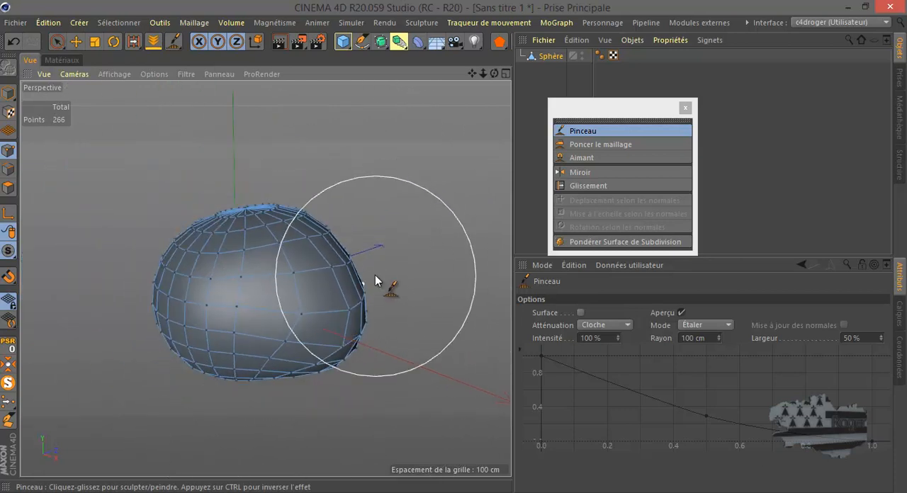
mouse_move(494, 74)
mouse_down()
mouse_move(454, 246)
mouse_move(253, 330)
mouse_move(306, 340)
mouse_move(299, 360)
mouse_move(346, 369)
mouse_move(365, 320)
mouse_move(394, 329)
mouse_move(272, 327)
mouse_up()
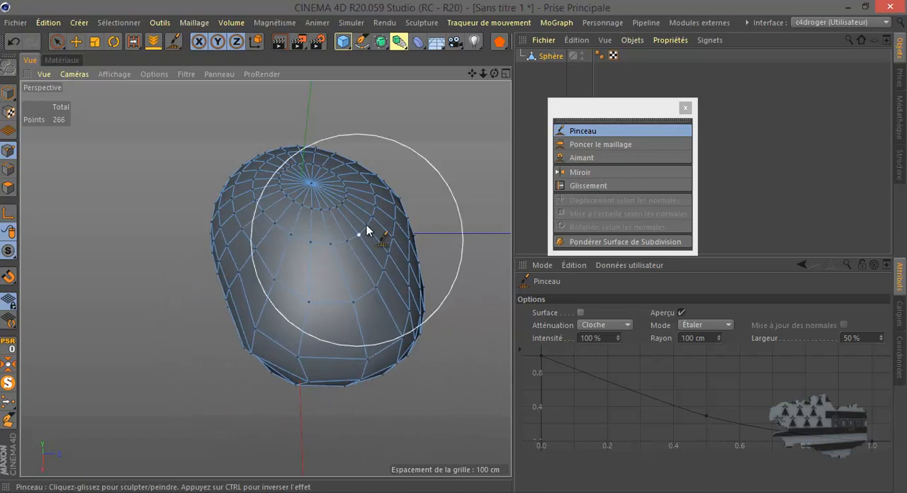
mouse_move(493, 72)
mouse_down()
mouse_move(453, 246)
mouse_move(487, 75)
mouse_up()
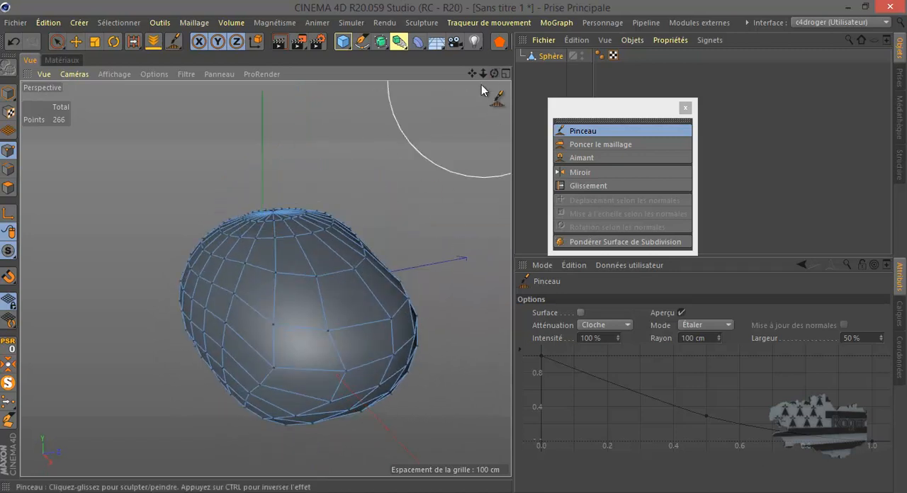
Set the Pinceau's Atténuation to Linéaire and deform the upper part of the sphere.
click(617, 325)
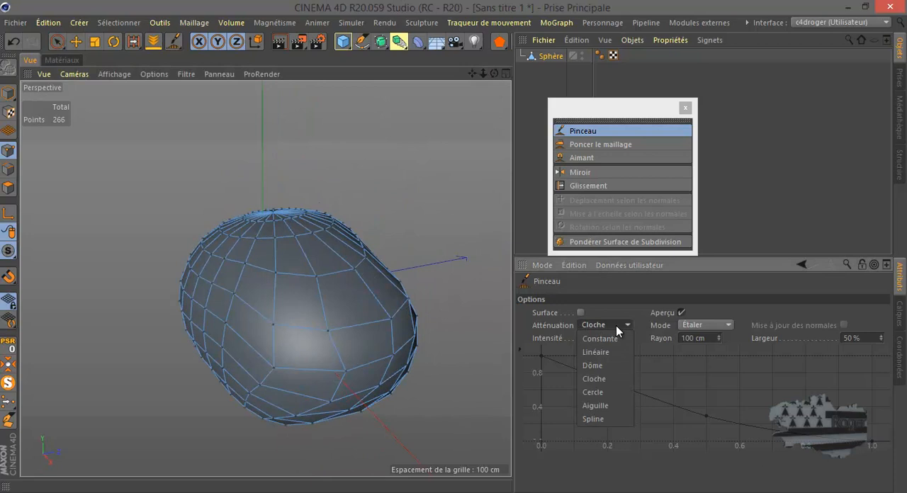
click(596, 352)
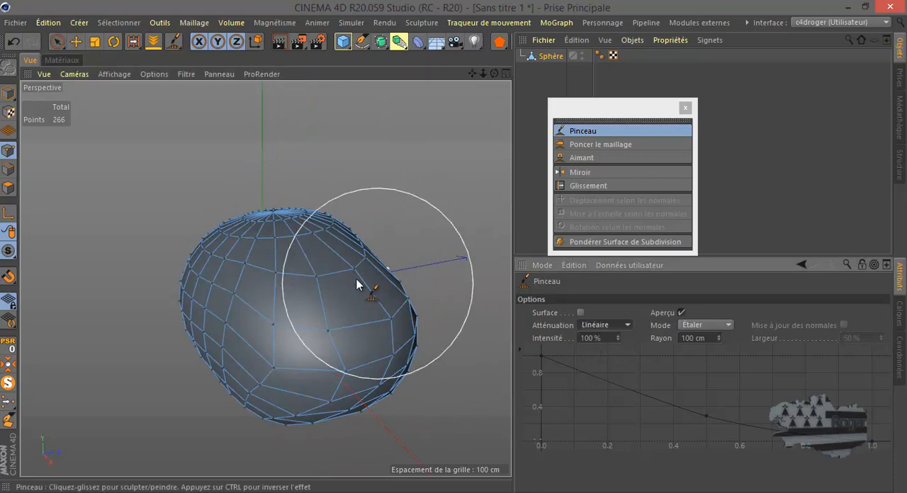
mouse_move(314, 272)
mouse_down()
mouse_move(320, 262)
mouse_move(330, 265)
mouse_move(307, 267)
mouse_move(338, 263)
mouse_move(300, 241)
mouse_move(320, 264)
mouse_move(292, 254)
mouse_up()
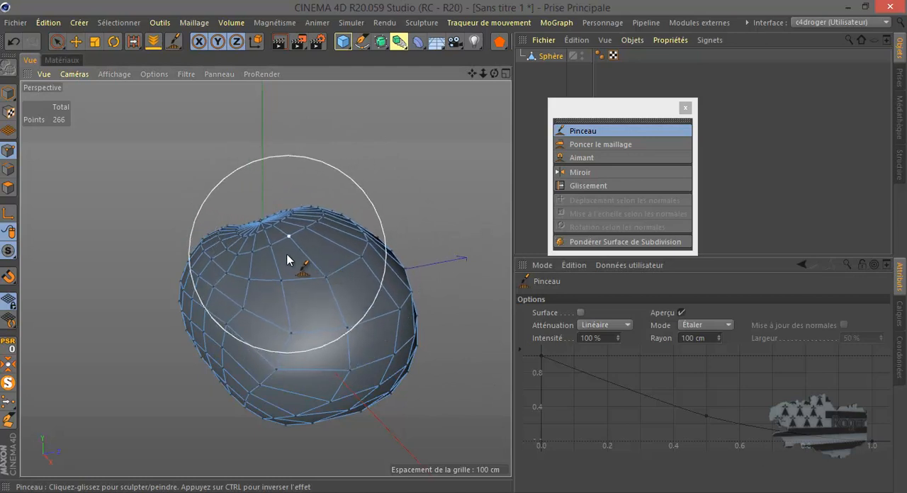
Set the Pinceau's Atténuation back to Cloche and review the available Mode options, keeping Étaler.
click(613, 326)
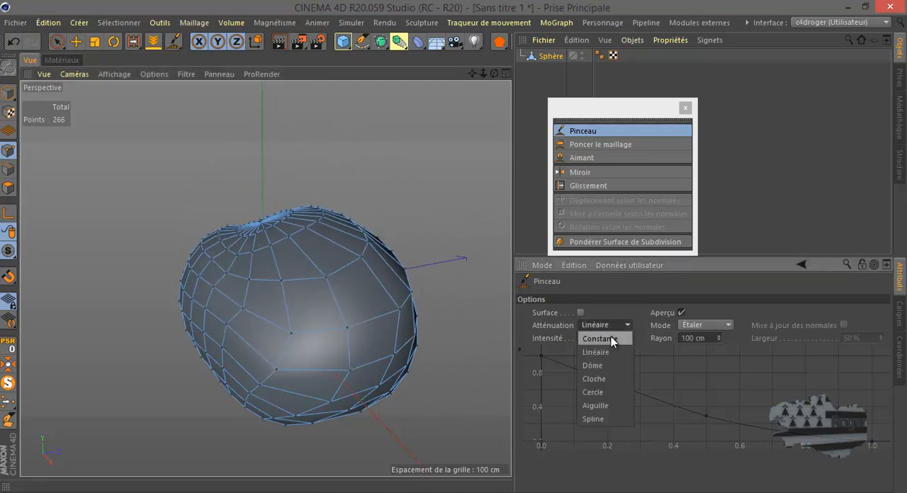
click(604, 379)
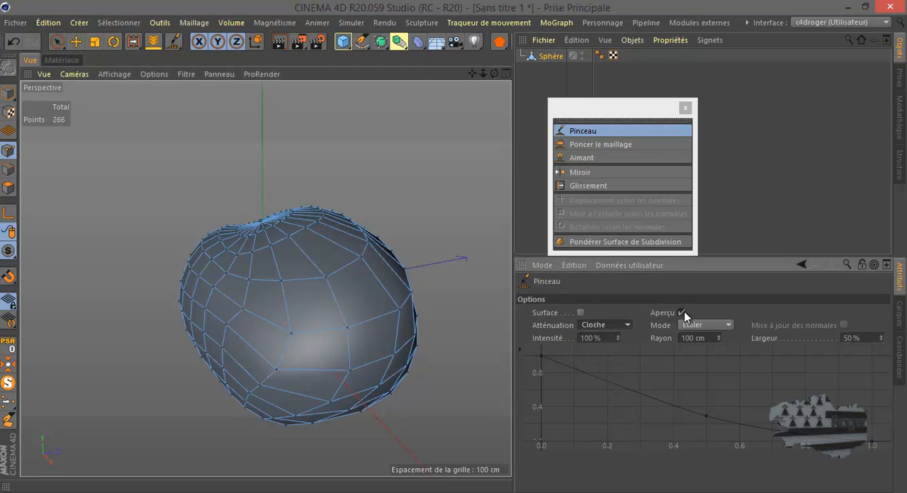
click(710, 324)
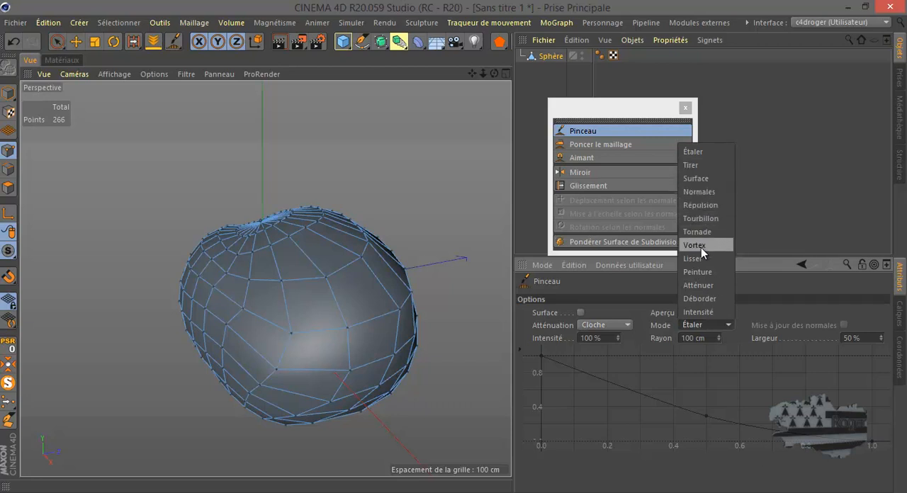
click(705, 326)
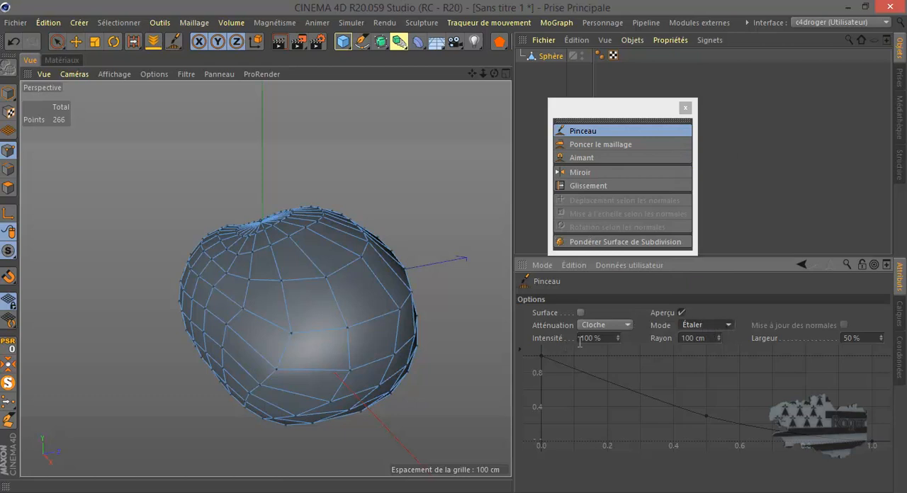
Replace the deformed sphere with a new one, convert it to an editable polygon object and reactivate the Pinceau tool.
click(545, 56)
key(Delete)
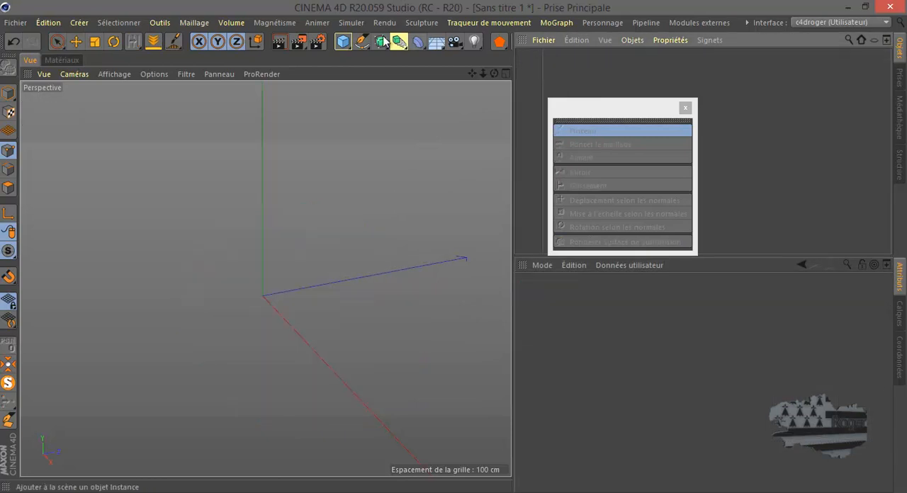
click(343, 41)
click(654, 84)
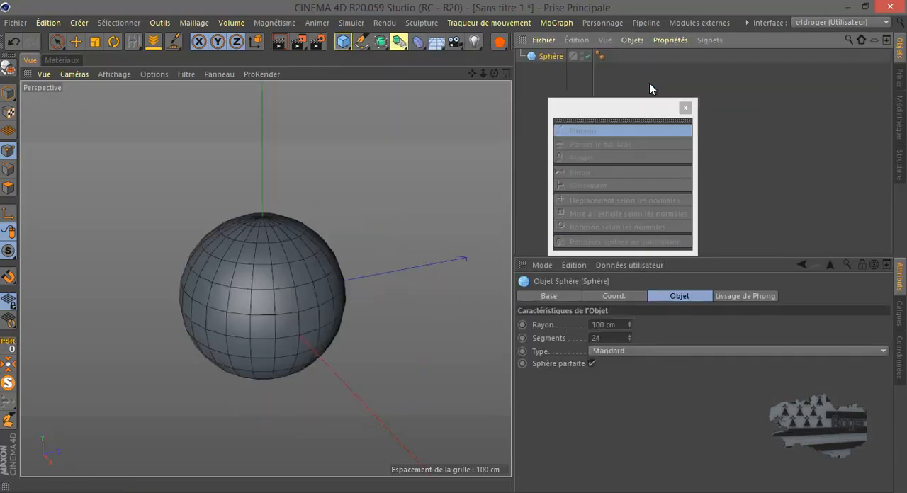
click(9, 67)
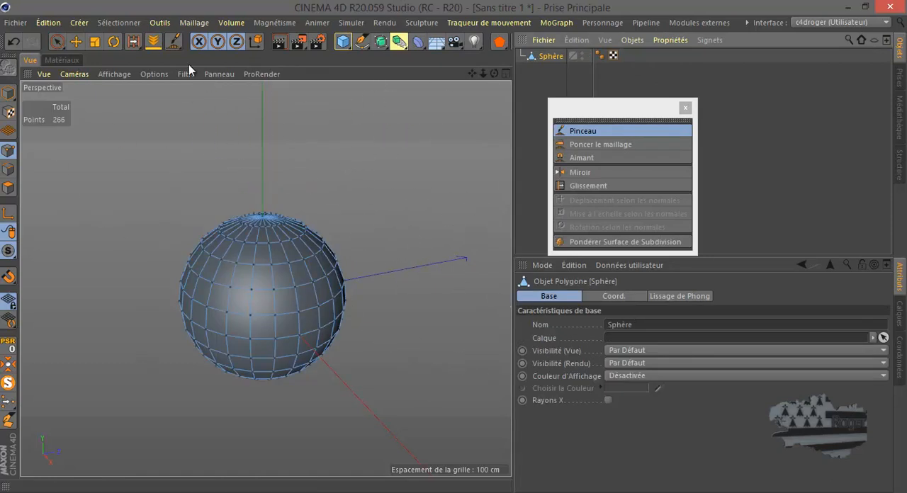
click(175, 42)
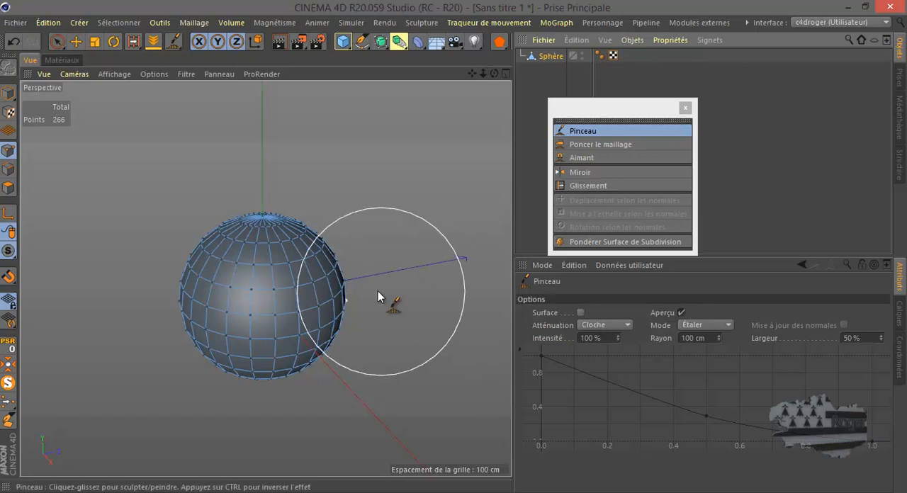
Try pulling the sphere's side outward with the Pinceau at 100 % Intensité and undo the stroke.
mouse_move(341, 290)
mouse_down()
mouse_move(469, 282)
mouse_move(419, 252)
mouse_up()
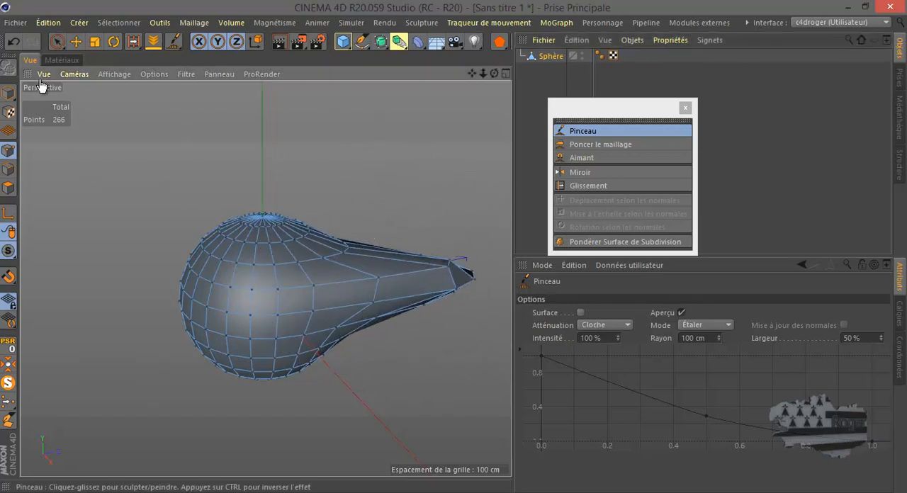
click(13, 41)
Try pulling the sphere's side outward with the Pinceau's Intensité set to 20 %, and undo the strokes.
drag(595, 338, 587, 336)
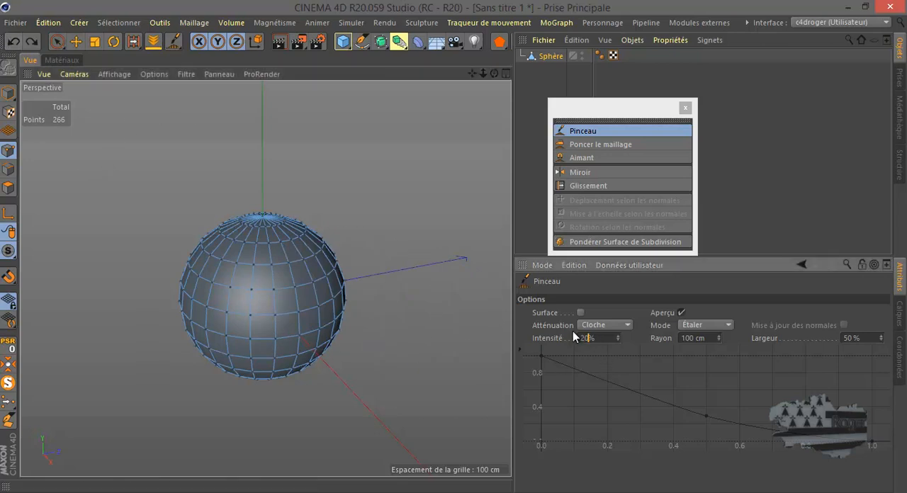
key(Return)
drag(299, 301, 452, 308)
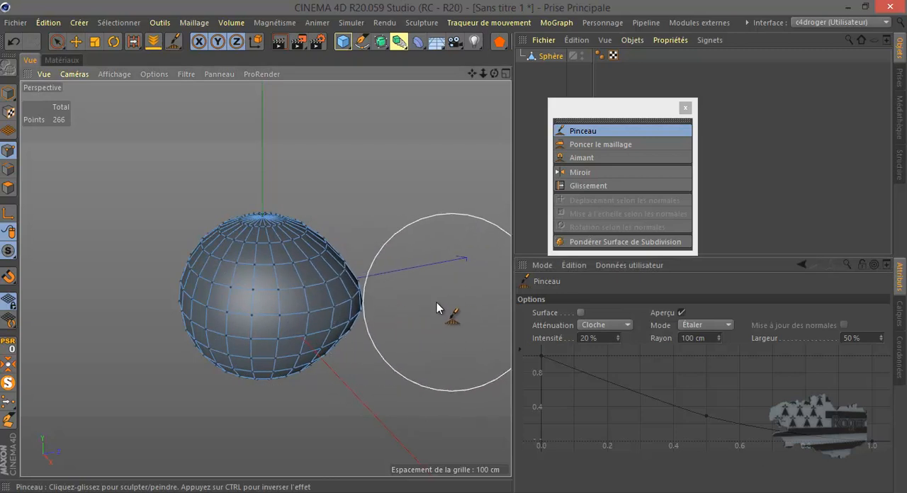
mouse_move(333, 318)
mouse_down()
mouse_move(391, 326)
mouse_move(399, 317)
mouse_up()
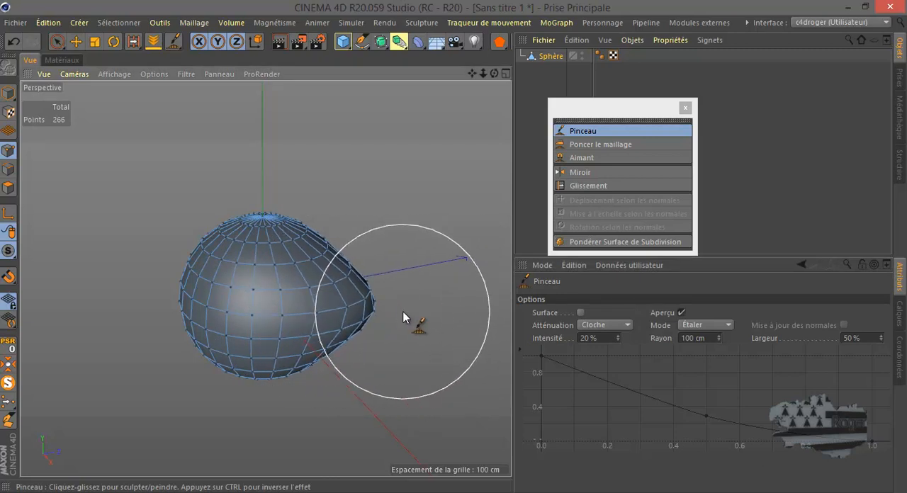
click(12, 42)
click(12, 42)
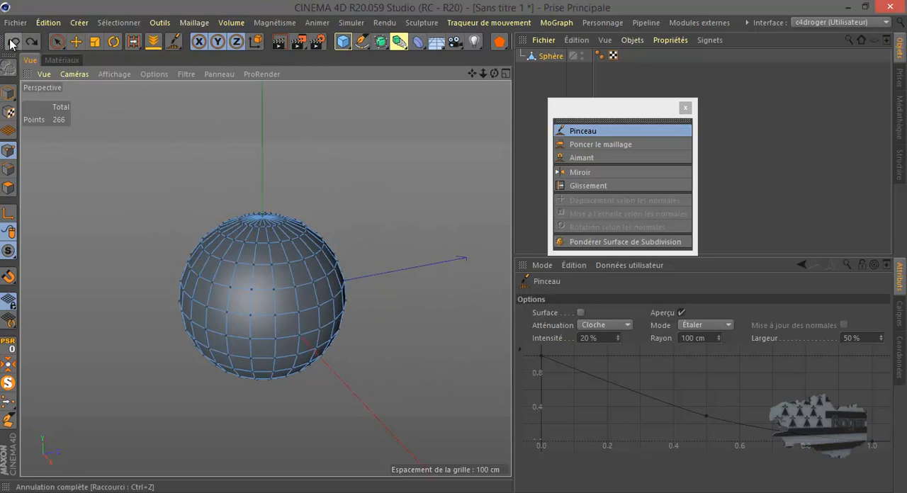
Set the Pinceau's Intensité to 100 % and pull the sphere's side outward.
click(584, 338)
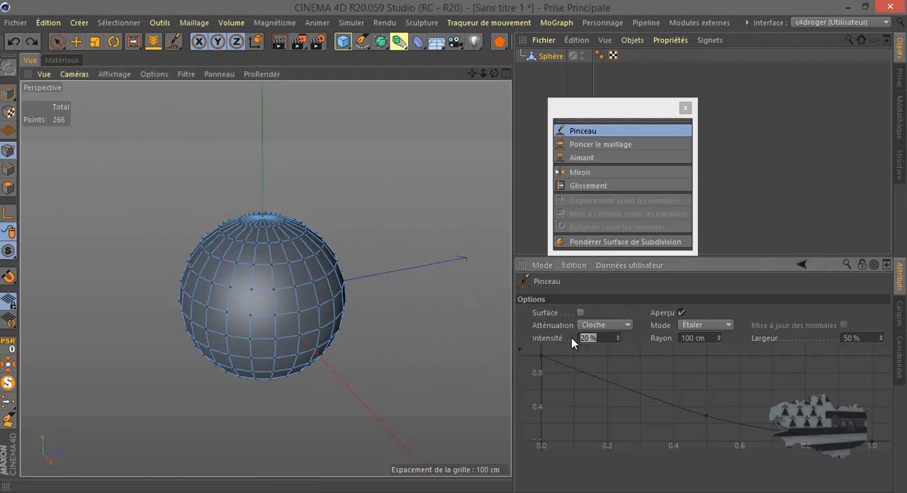
text(100)
key(Return)
click(718, 341)
drag(330, 290, 411, 290)
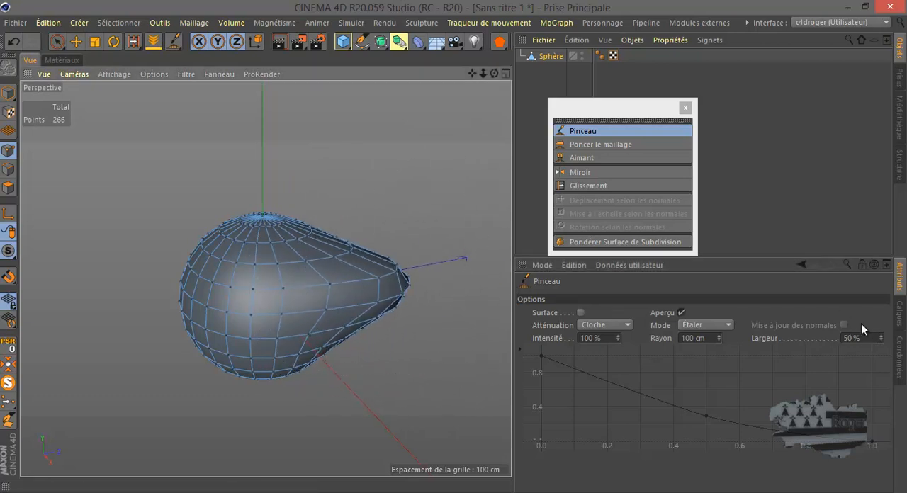
Set the Pinceau's Largeur to 5 %, try pulling the upper part of the bulge outward and undo the stroke.
click(852, 339)
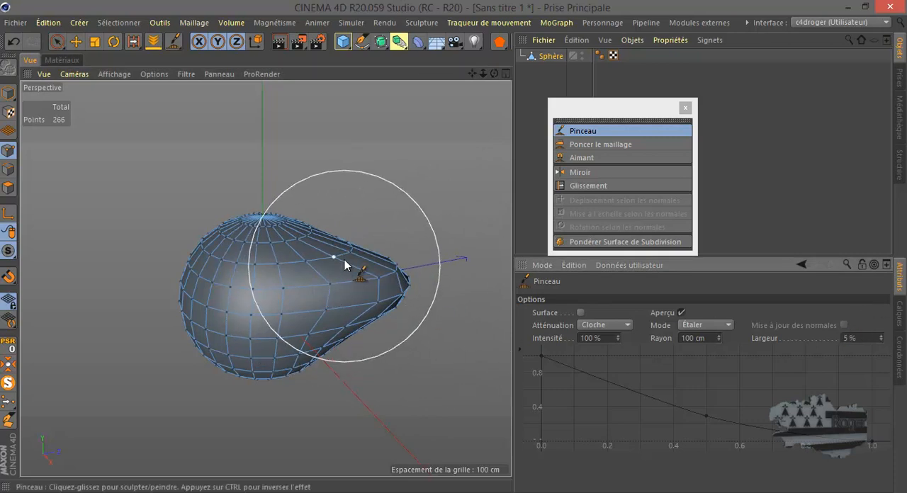
mouse_move(330, 248)
mouse_down()
mouse_move(412, 212)
mouse_move(484, 223)
mouse_up()
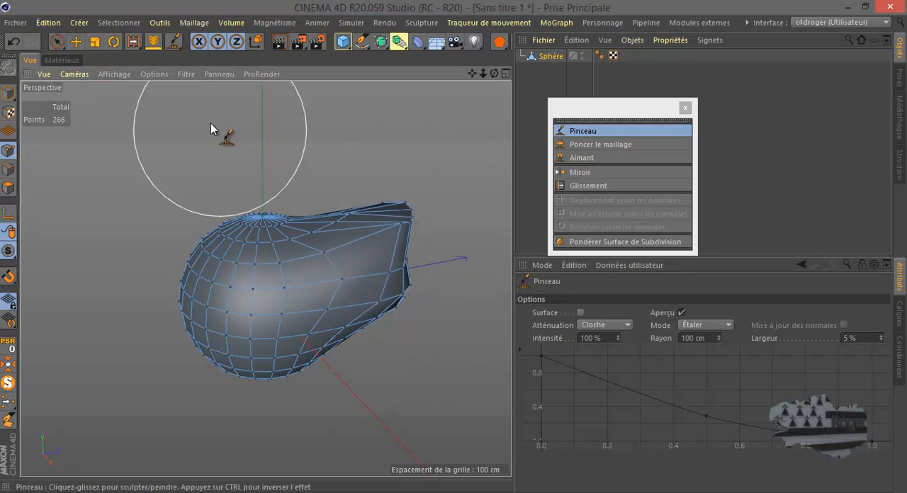
click(10, 44)
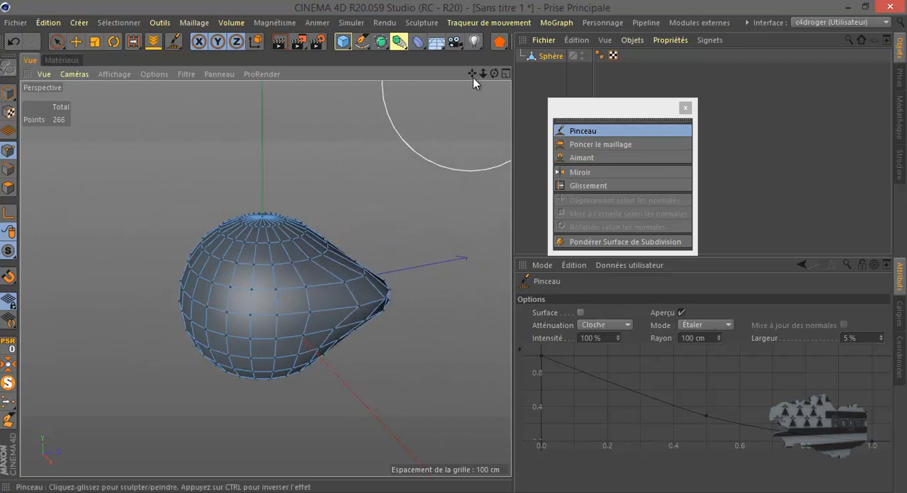
Reshape the sphere's bulge from several angles with additional Pinceau strokes.
drag(494, 73, 452, 246)
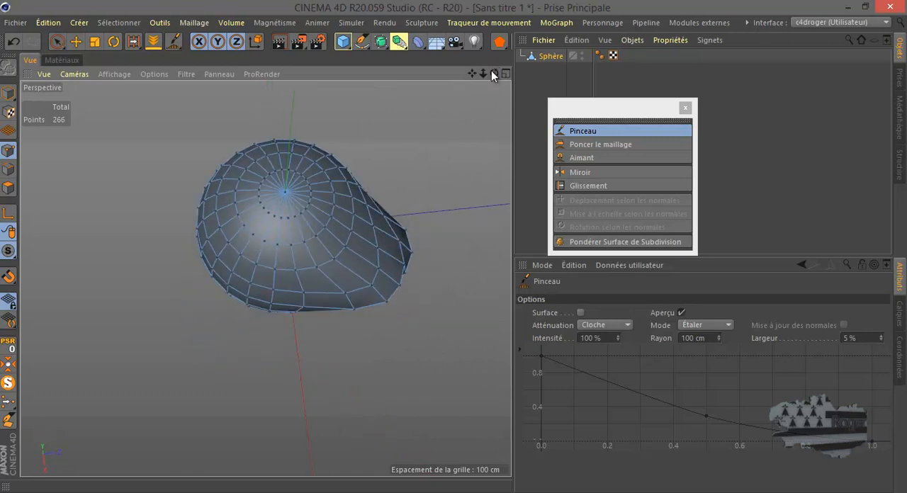
mouse_move(368, 229)
mouse_down()
mouse_move(380, 227)
mouse_move(359, 301)
mouse_move(366, 317)
mouse_move(381, 217)
mouse_move(401, 209)
mouse_move(407, 270)
mouse_move(425, 282)
mouse_move(401, 298)
mouse_move(421, 260)
mouse_move(433, 257)
mouse_up()
drag(493, 73, 453, 252)
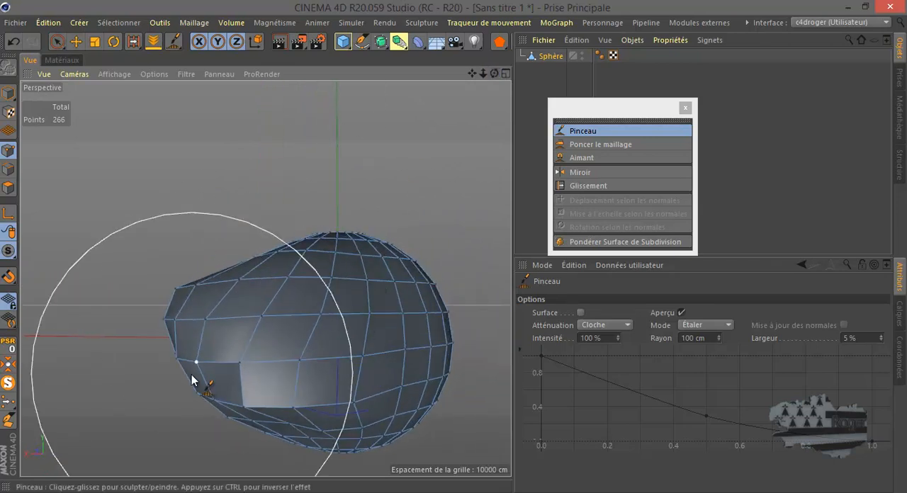
drag(257, 359, 255, 350)
drag(262, 305, 243, 306)
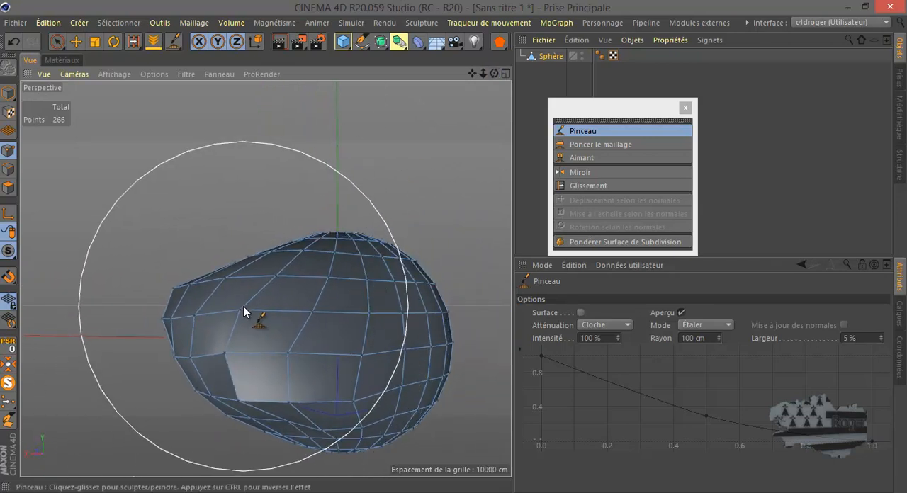
mouse_move(274, 348)
mouse_down()
mouse_move(209, 387)
mouse_move(184, 387)
mouse_up()
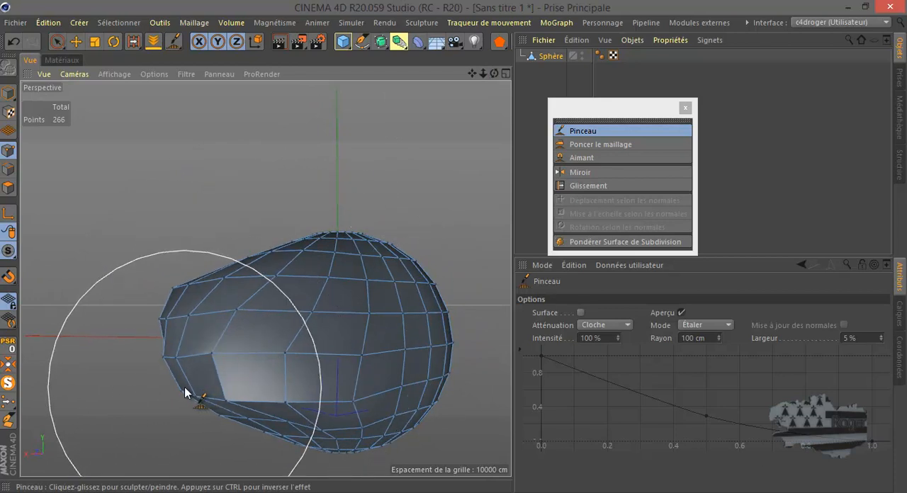
Smooth the deformed sphere with Poncer le maillage at an Angle of 180°.
drag(494, 73, 455, 248)
scroll(474, 122, down, 3)
drag(496, 73, 451, 252)
click(592, 145)
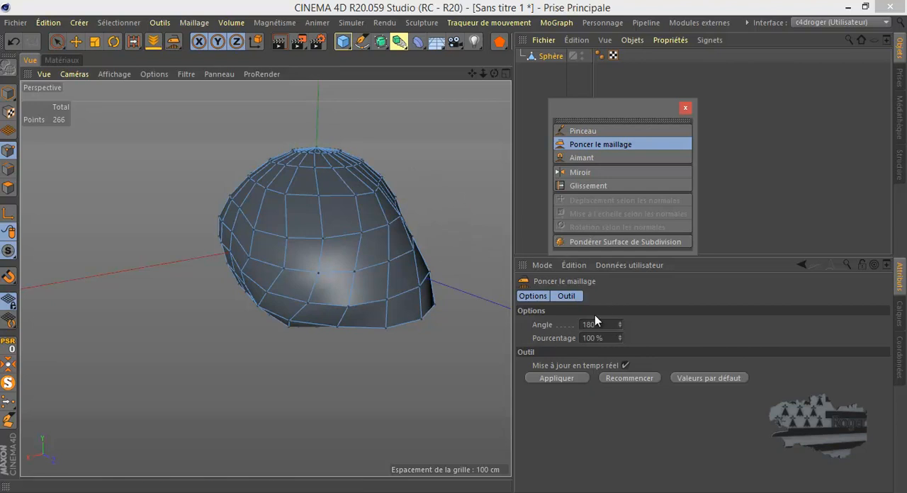
drag(452, 247, 455, 246)
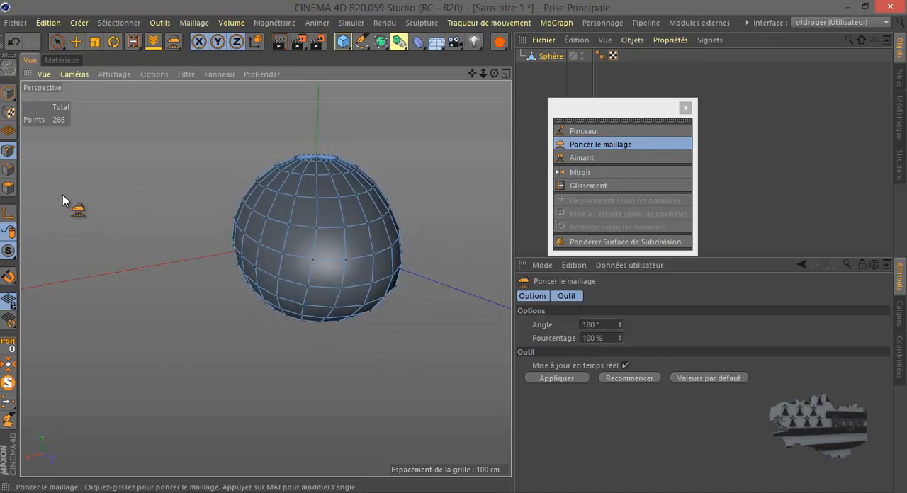
mouse_move(496, 73)
mouse_down()
mouse_move(452, 248)
mouse_move(491, 73)
mouse_up()
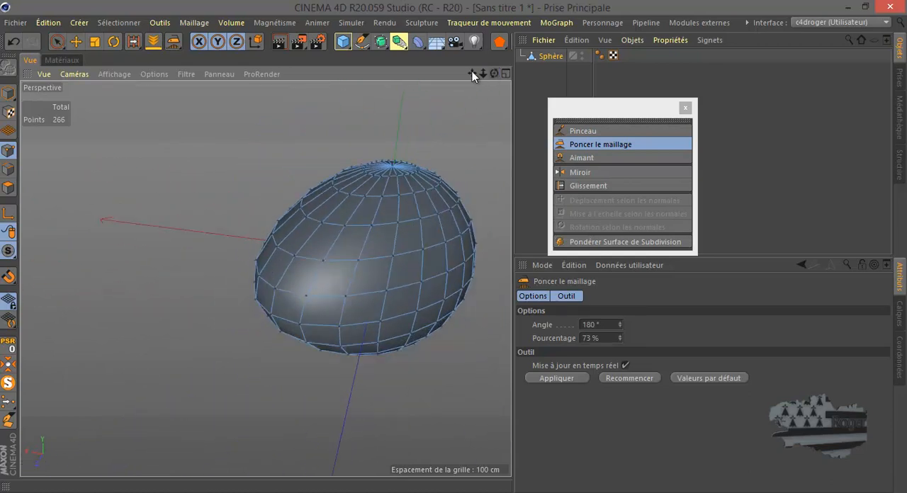
Undo the smoothing and the brush strokes back to the original round sphere.
click(14, 43)
click(13, 42)
click(13, 42)
click(14, 43)
click(14, 44)
click(14, 43)
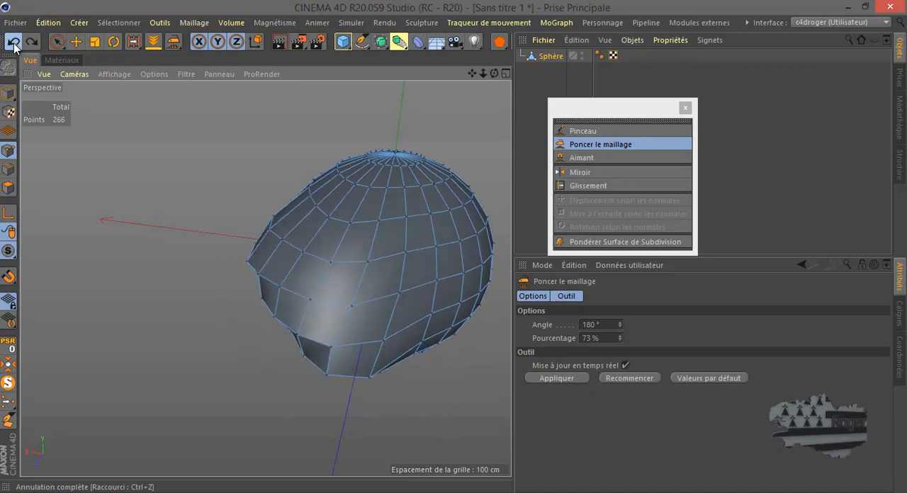
click(13, 44)
click(14, 44)
click(31, 43)
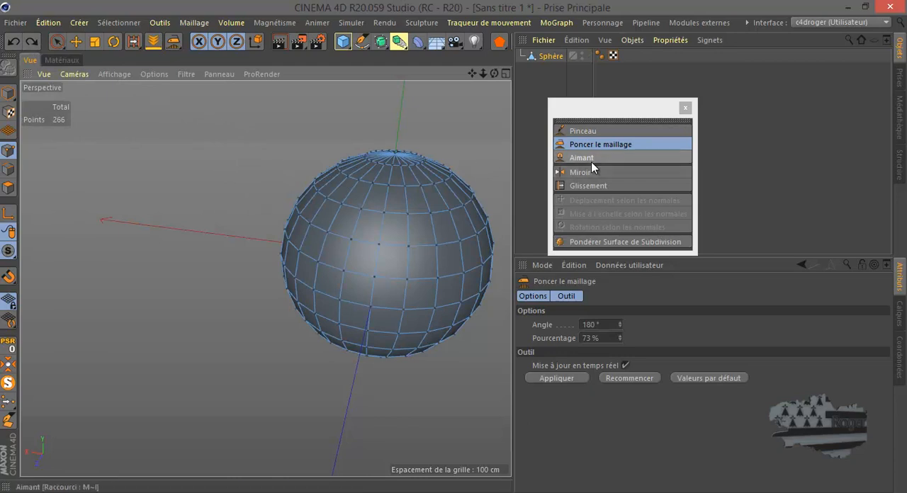
Pull the sphere's side outward into a bulge with the Aimant tool, working from different angles.
click(587, 159)
mouse_move(294, 249)
mouse_down()
mouse_move(251, 252)
mouse_move(300, 264)
mouse_move(227, 244)
mouse_up()
drag(494, 73, 454, 246)
drag(489, 71, 453, 250)
mouse_move(246, 370)
mouse_down()
mouse_move(262, 375)
mouse_move(247, 384)
mouse_move(257, 390)
mouse_move(269, 352)
mouse_move(296, 325)
mouse_move(265, 277)
mouse_move(304, 271)
mouse_move(309, 304)
mouse_move(324, 314)
mouse_up()
drag(494, 73, 452, 247)
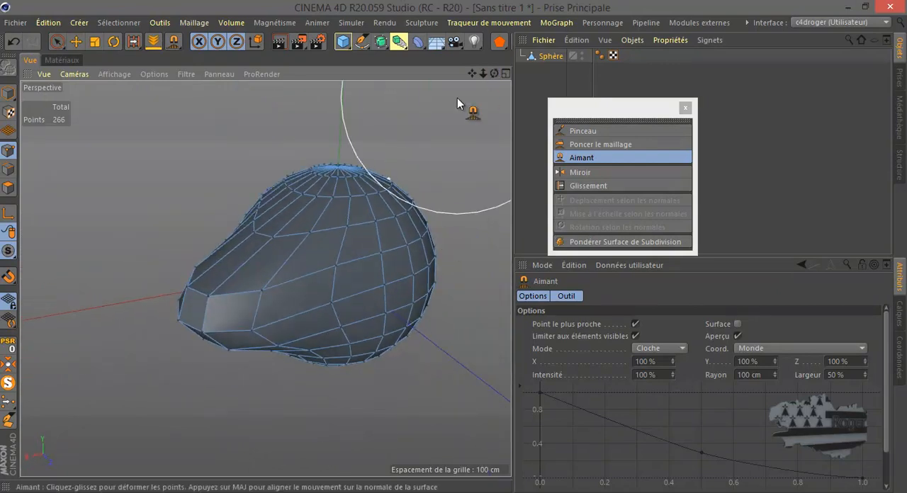
Smooth the bulge on the sphere with repeated Poncer le maillage strokes at 180° and 100 %.
click(602, 146)
mouse_move(454, 253)
mouse_down()
mouse_move(464, 247)
mouse_move(449, 247)
mouse_move(464, 246)
mouse_up()
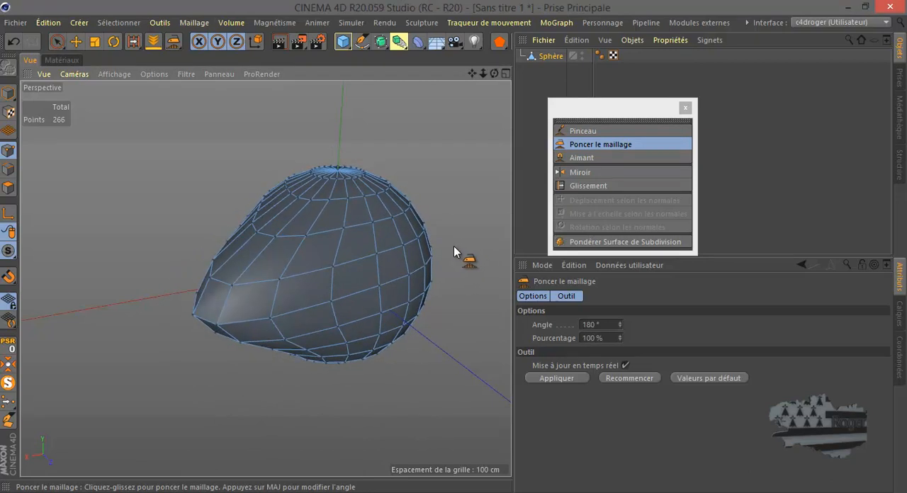
drag(169, 153, 464, 246)
drag(75, 158, 463, 246)
drag(111, 172, 457, 248)
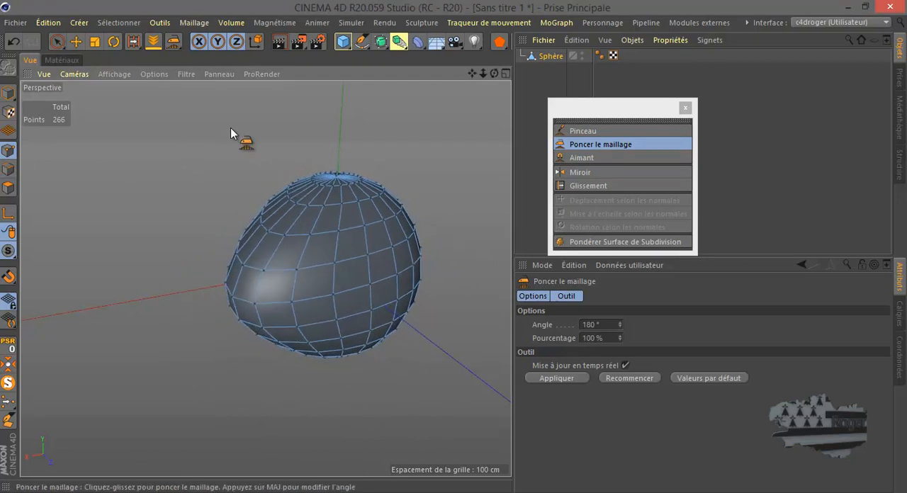
drag(495, 73, 453, 248)
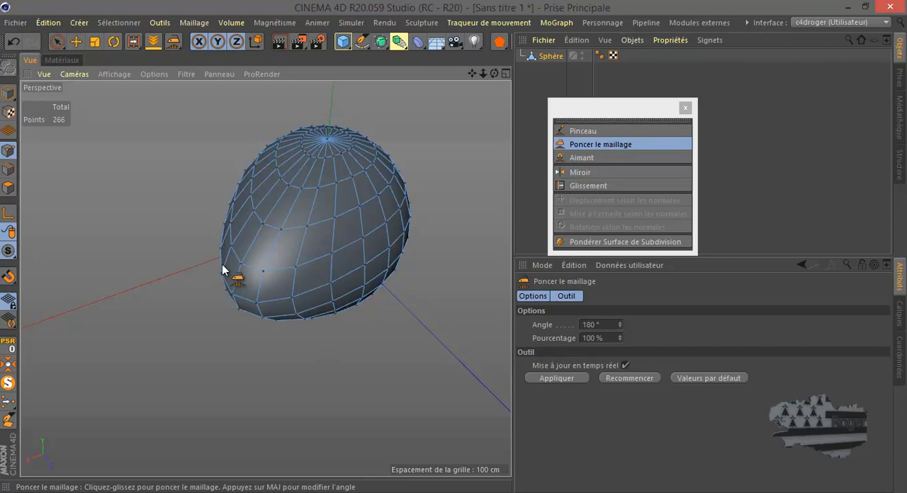
Replace the sphere with a new cube, widen the viewport and convert the cube to an editable polygon object.
click(552, 56)
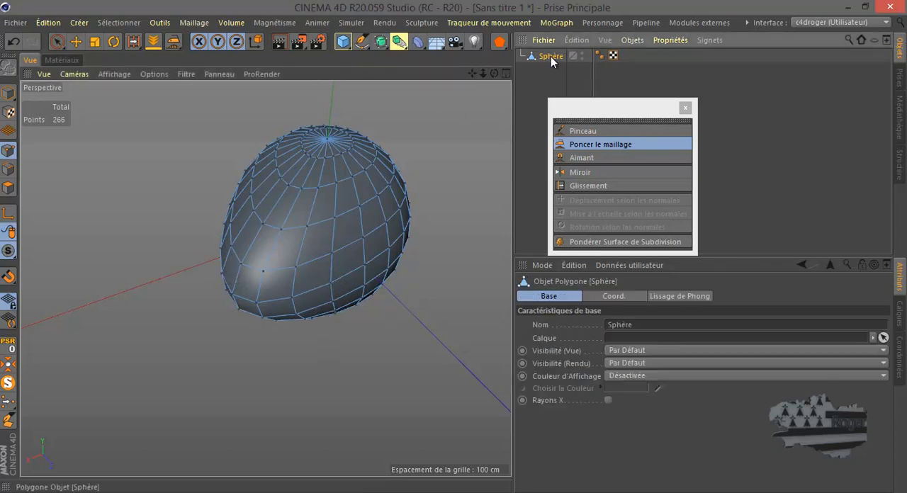
key(Delete)
click(344, 41)
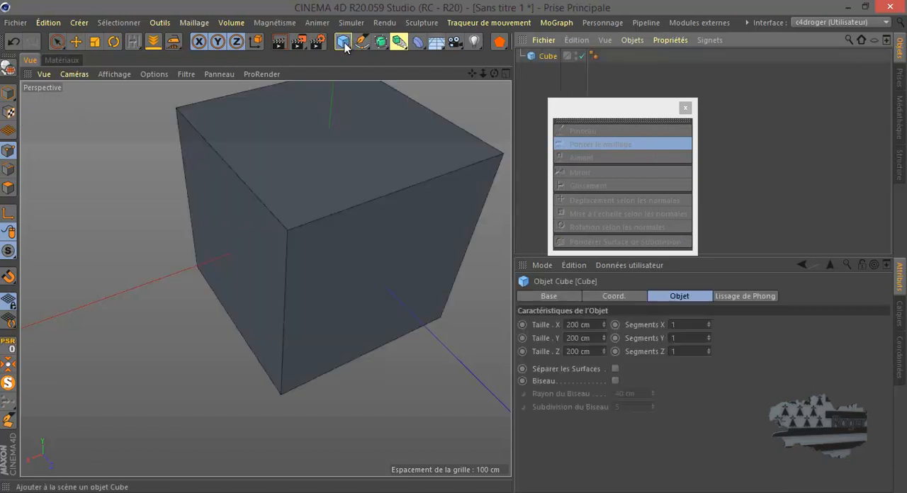
scroll(250, 333, down, 5)
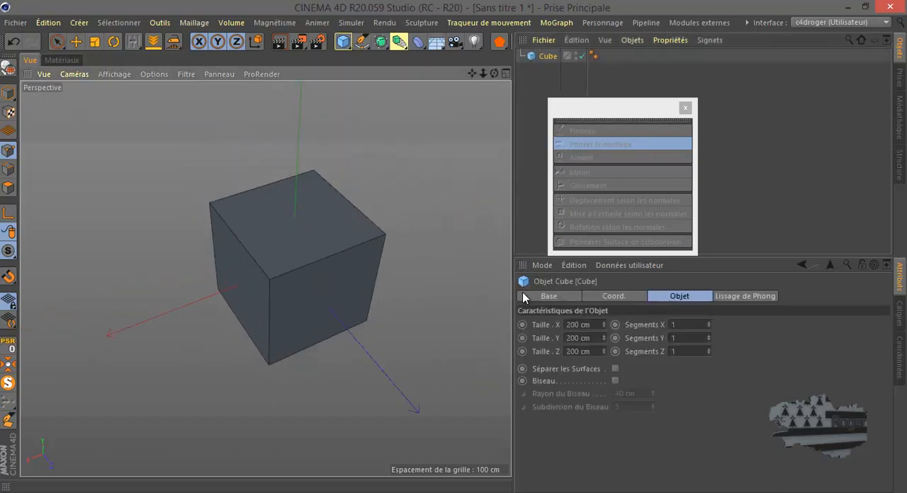
drag(512, 297, 711, 308)
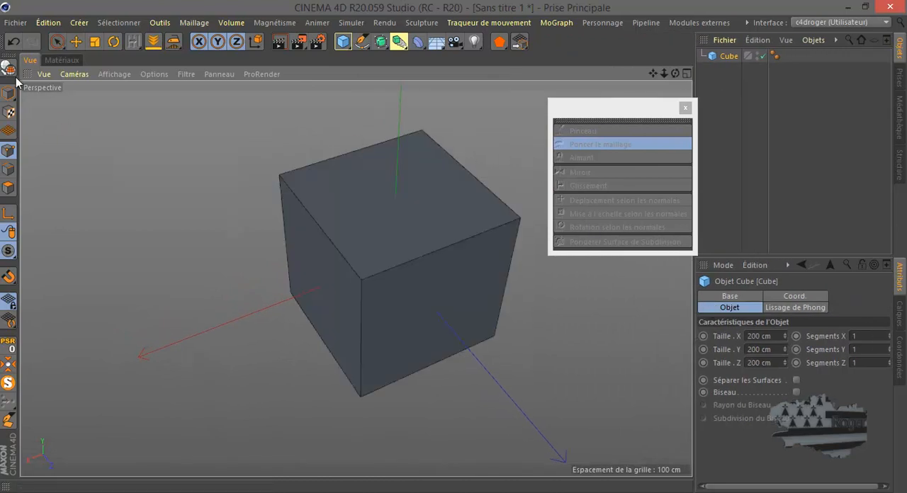
click(9, 67)
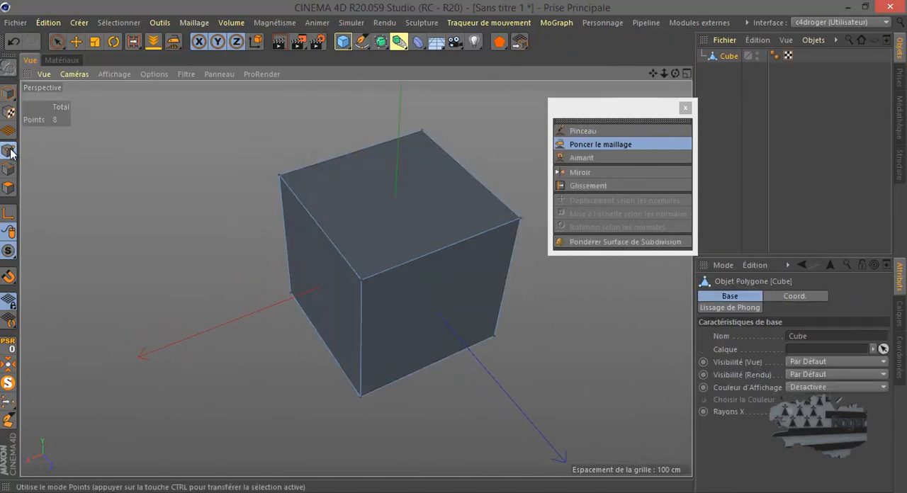
Select the cube's top face and two side faces in polygon mode.
click(9, 188)
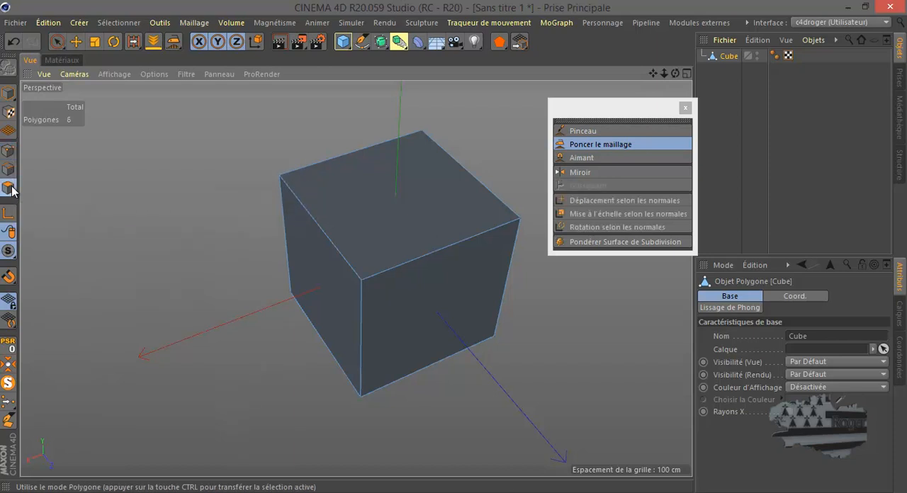
click(76, 42)
click(389, 195)
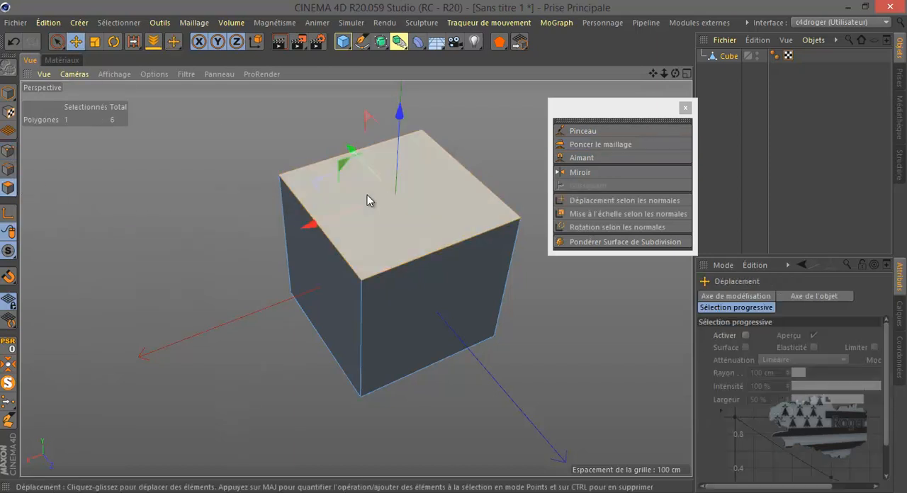
scroll(207, 245, down, 2)
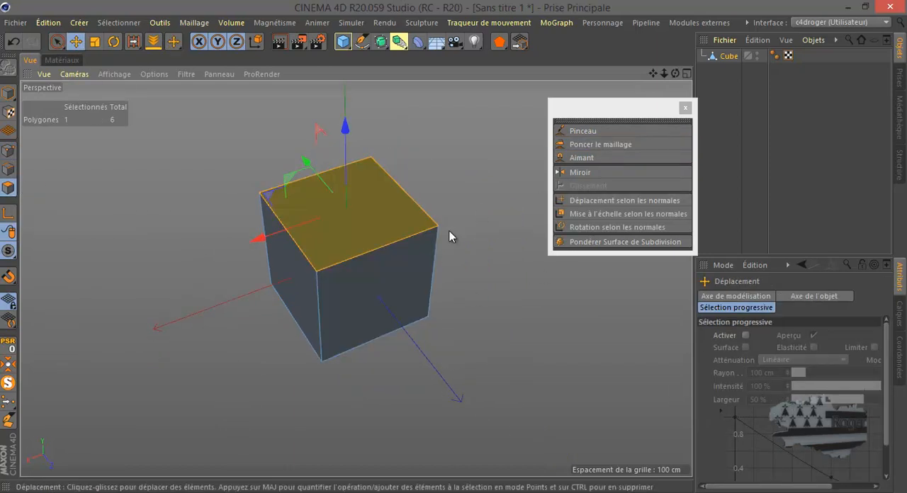
shift+click(398, 275)
drag(676, 75, 425, 243)
shift+click(463, 294)
drag(675, 73, 453, 247)
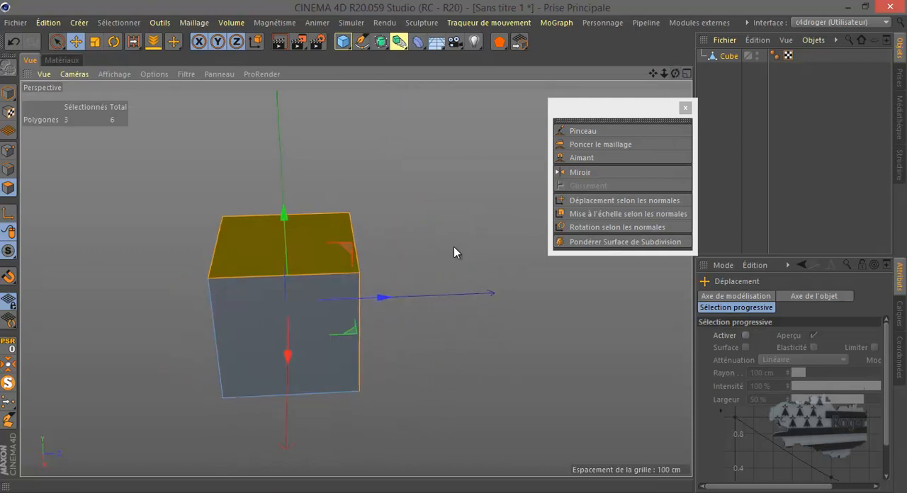
Try mirroring the cube's three selected faces with Miroir beside the cube in the top view, then undo the mirroring.
click(584, 173)
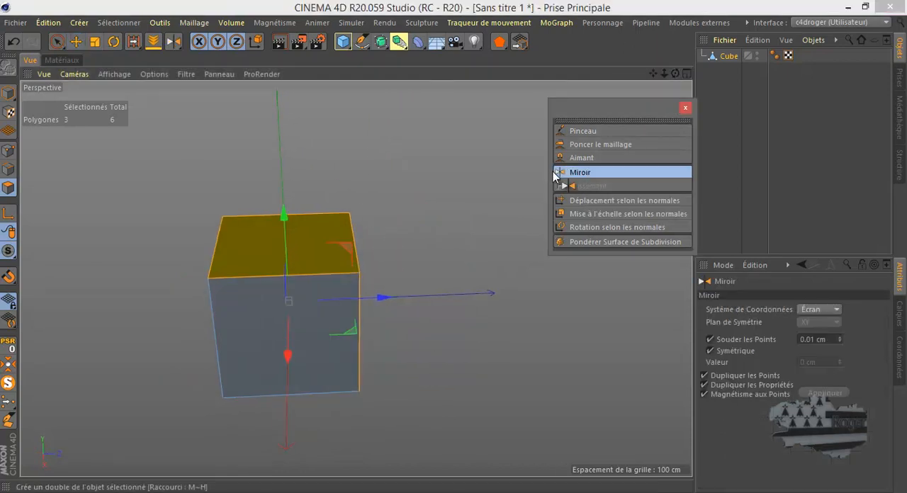
middle_click(344, 219)
drag(587, 121, 753, 119)
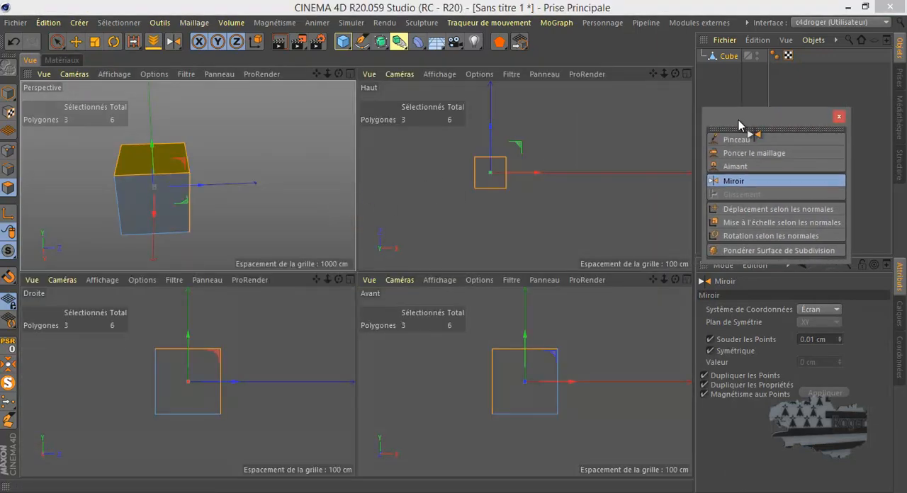
middle_click(517, 170)
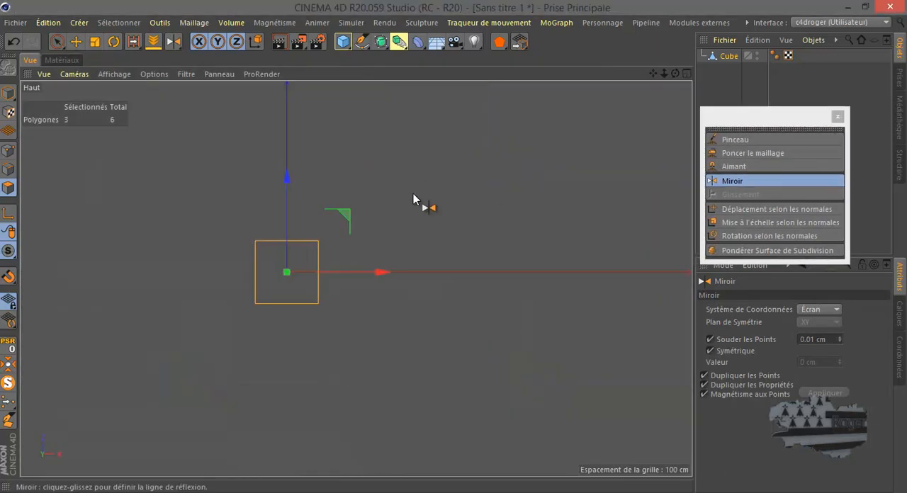
click(346, 278)
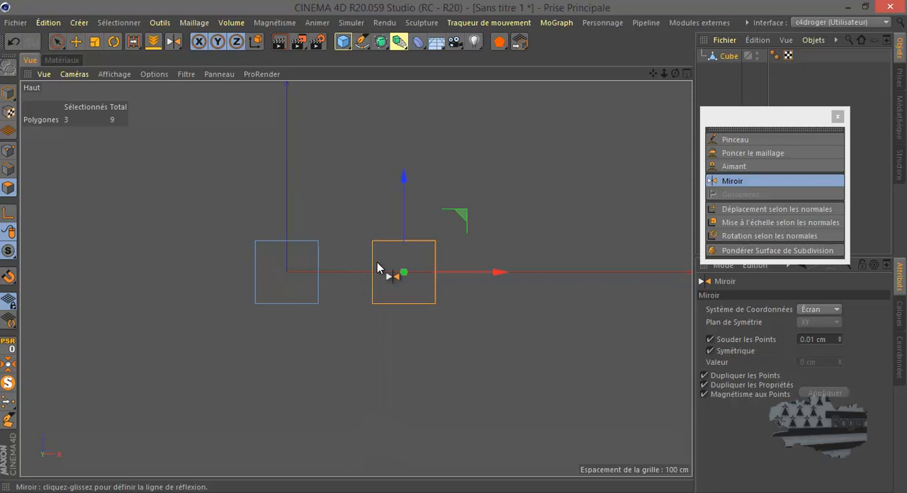
middle_click(245, 265)
middle_click(253, 239)
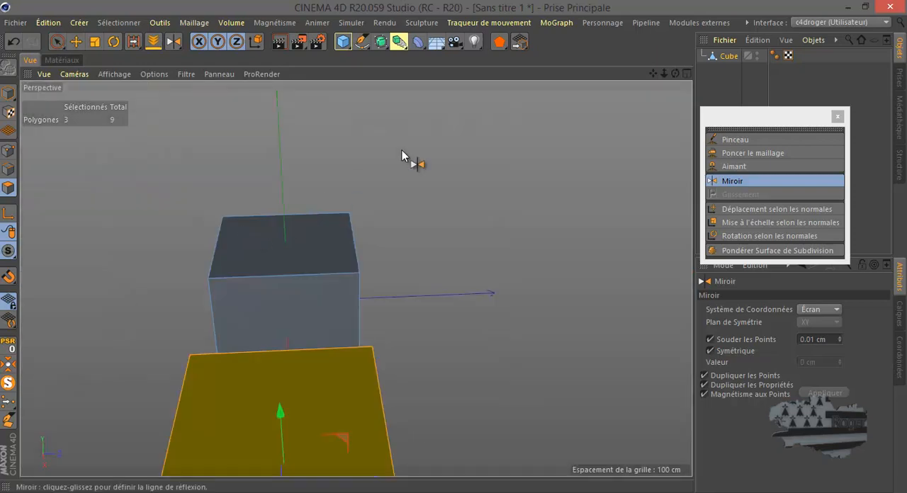
drag(675, 73, 446, 248)
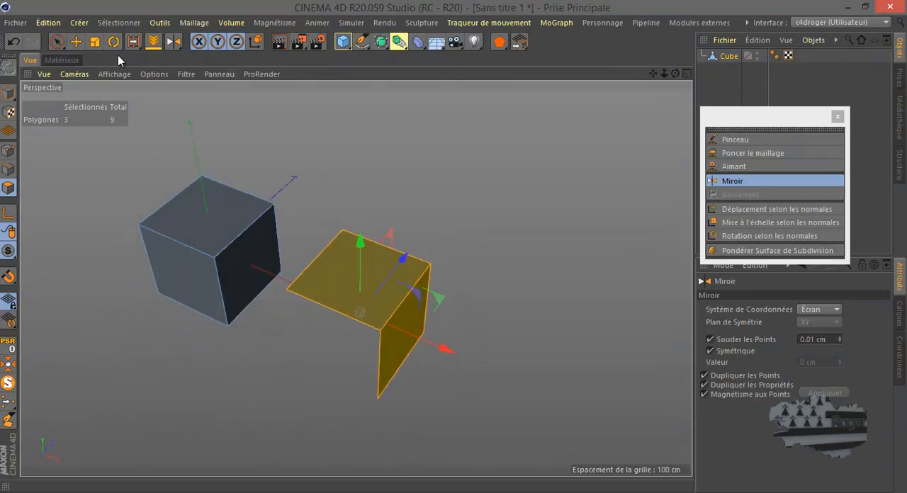
click(13, 44)
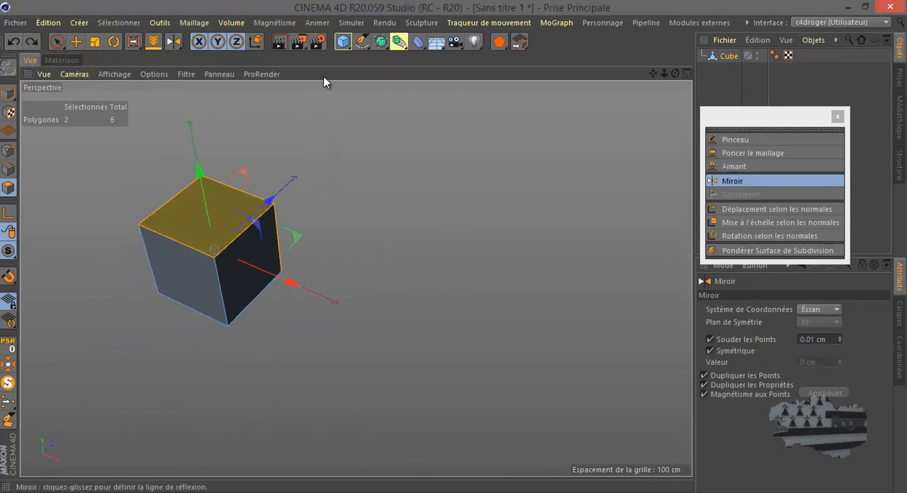
Add a sphere primitive and delete the cube from the scene.
click(342, 42)
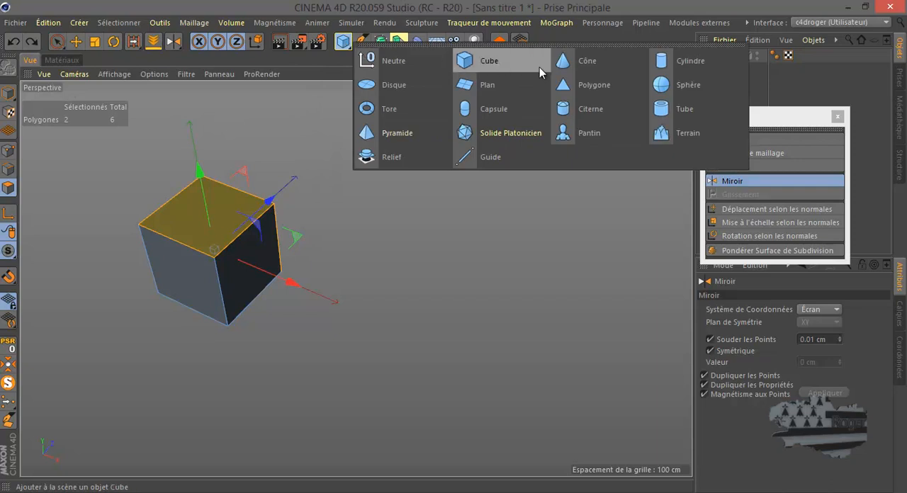
click(680, 85)
click(728, 69)
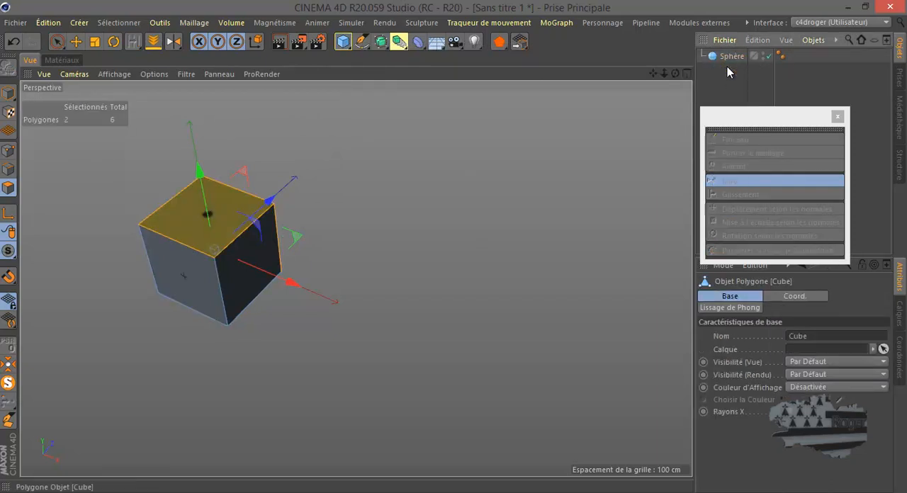
key(Delete)
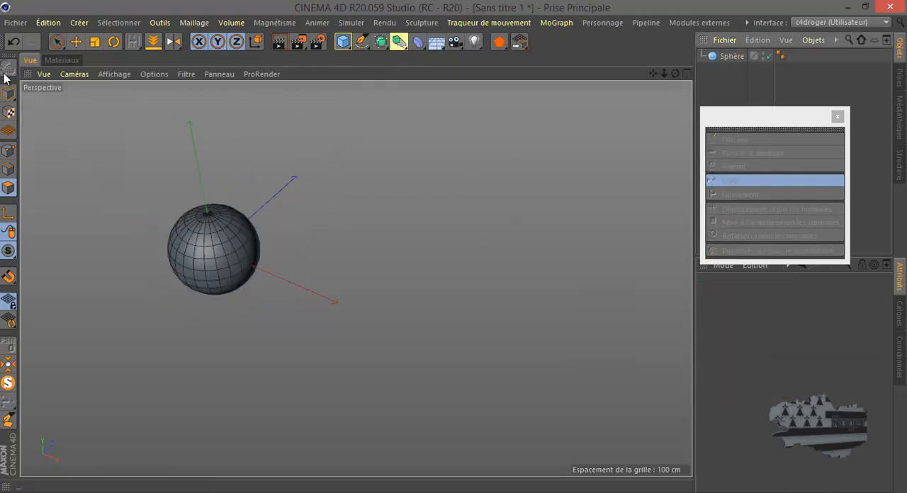
Convert the sphere to an editable polygon object and select all its faces in polygon mode.
click(722, 59)
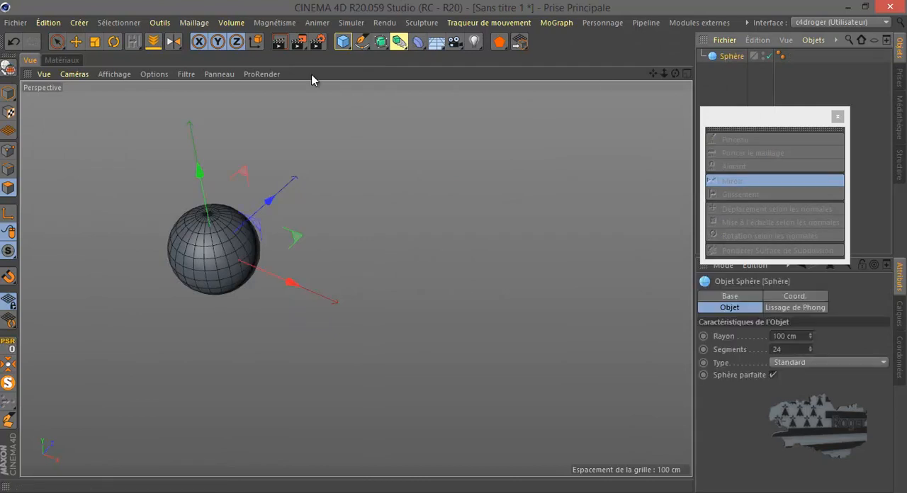
click(8, 69)
click(7, 188)
scroll(203, 234, up, 5)
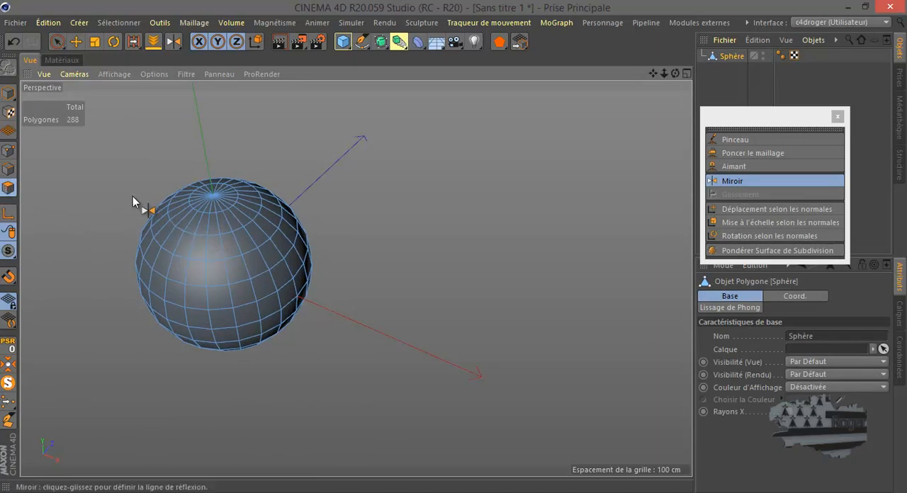
key(ctrl+a)
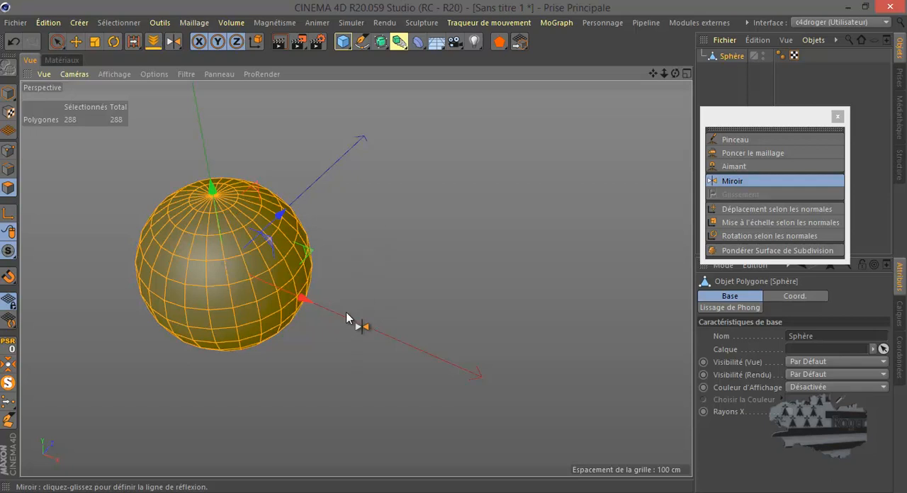
Mirror the whole sphere with Miroir about its horizontal centre line in the top view.
middle_click(347, 319)
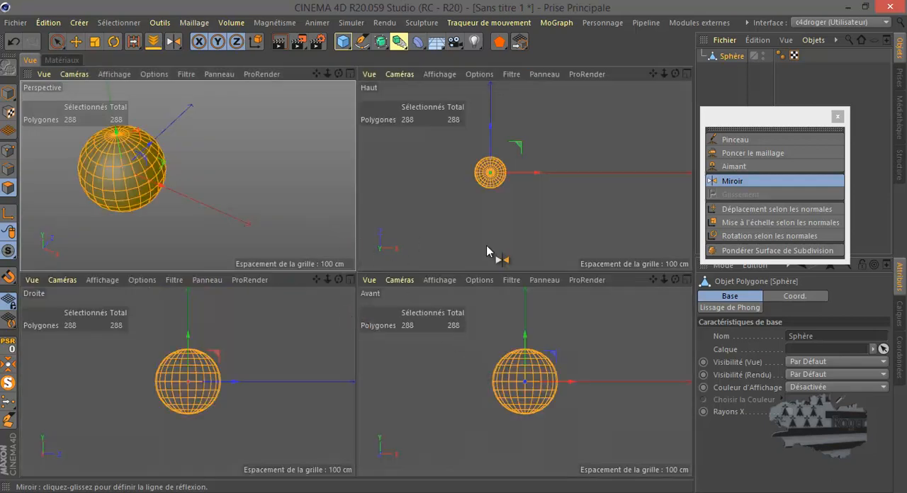
middle_click(489, 208)
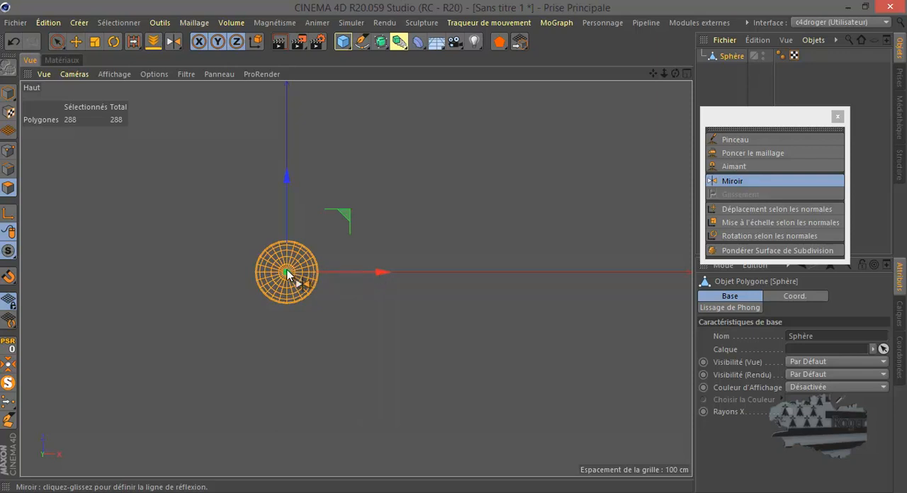
click(362, 272)
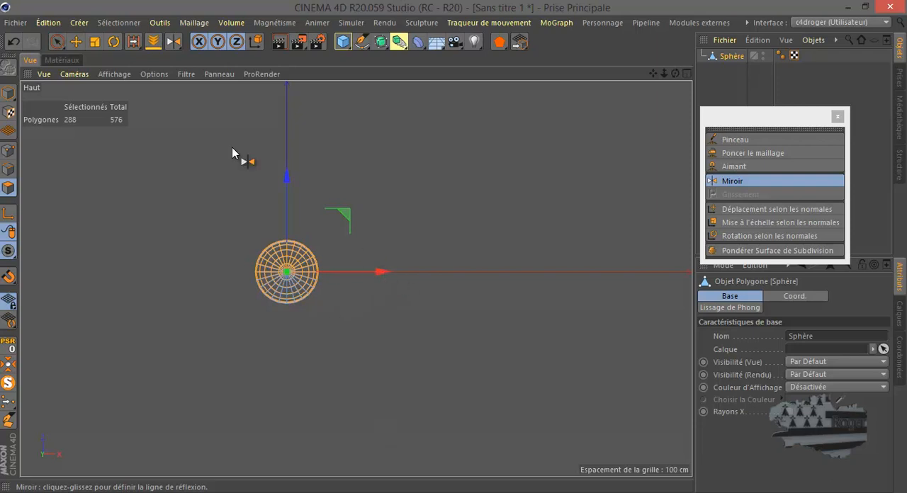
Move the mirrored sphere along the X axis beside the original, then undo both the move and the mirroring.
click(76, 41)
drag(384, 273, 462, 283)
middle_click(245, 283)
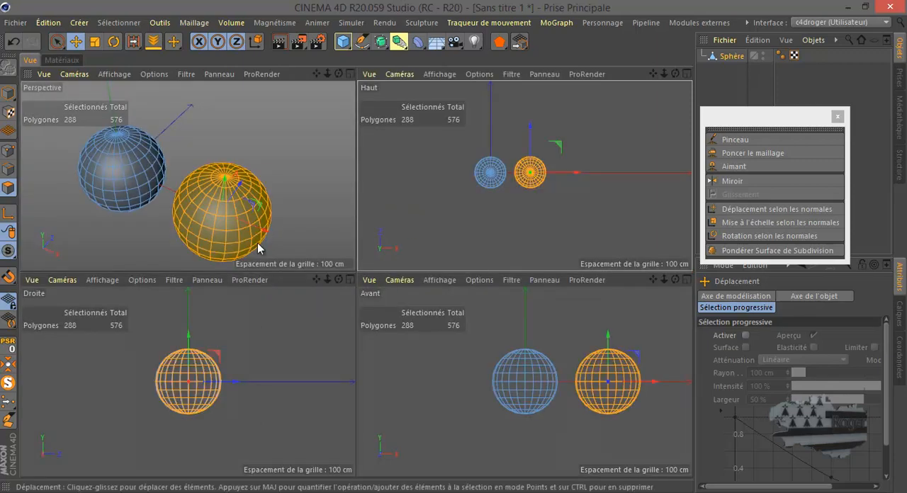
middle_click(294, 219)
scroll(344, 202, down, 3)
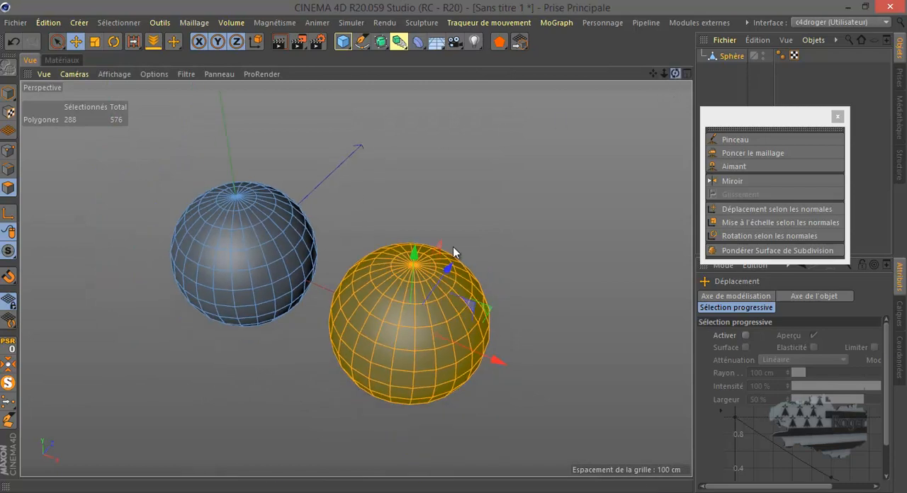
drag(453, 247, 453, 247)
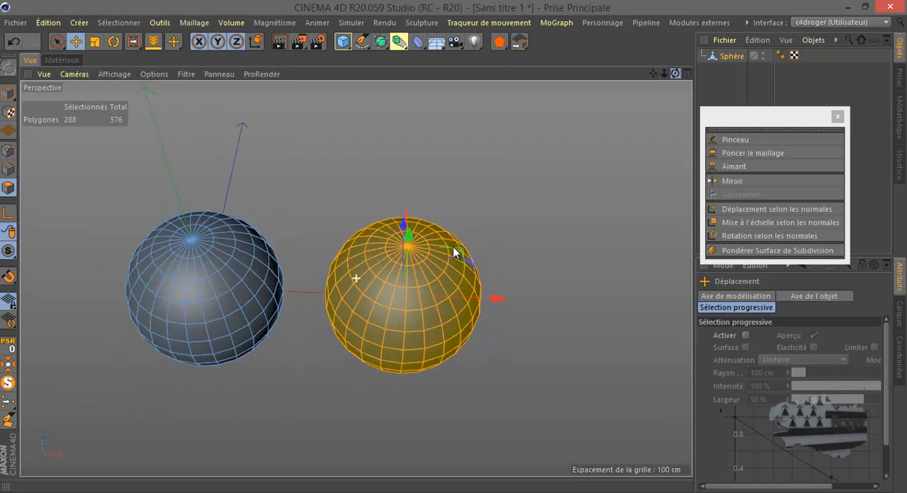
click(13, 43)
click(12, 43)
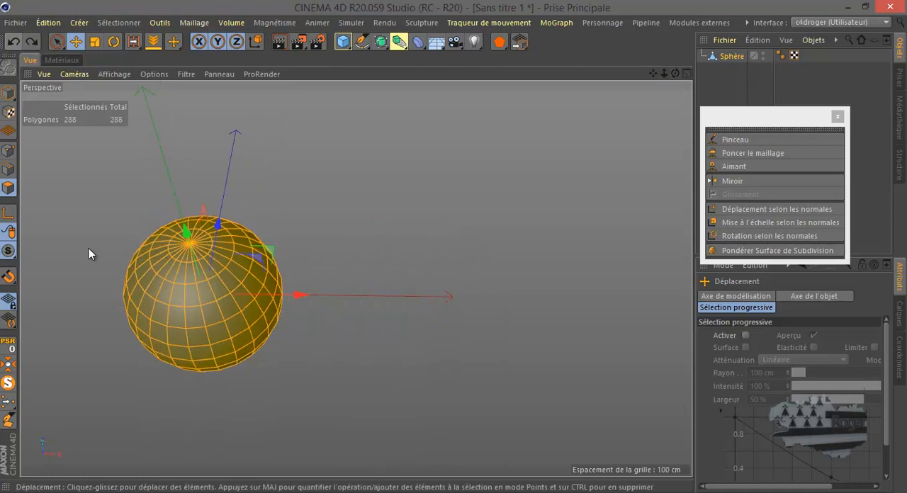
Pull one polygon on the sphere's lower front outward into a spout, then select all polygons.
click(173, 339)
drag(138, 397, 121, 432)
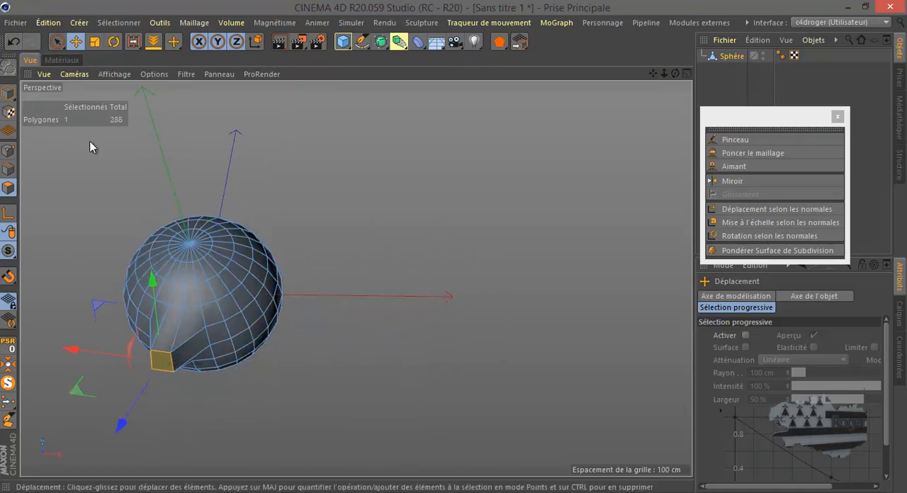
key(ctrl+a)
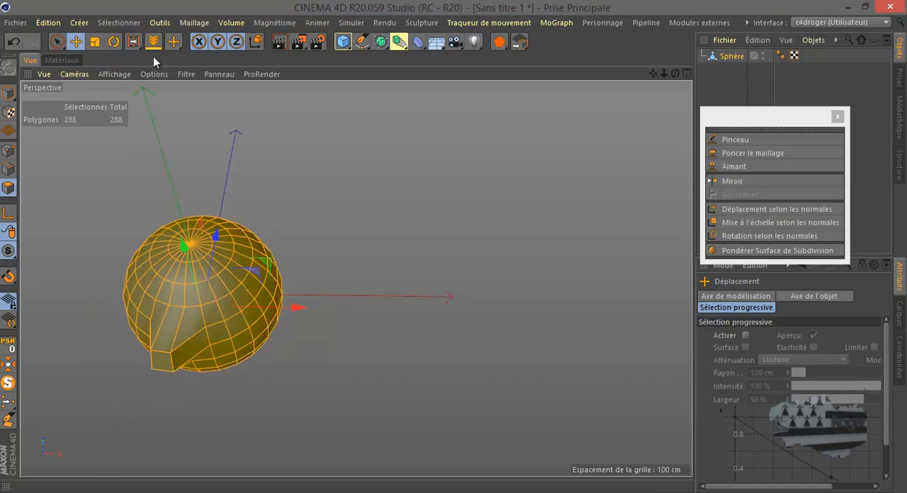
Try mirroring the sphere and its spout with Miroir directly in the perspective view, then undo it.
click(733, 181)
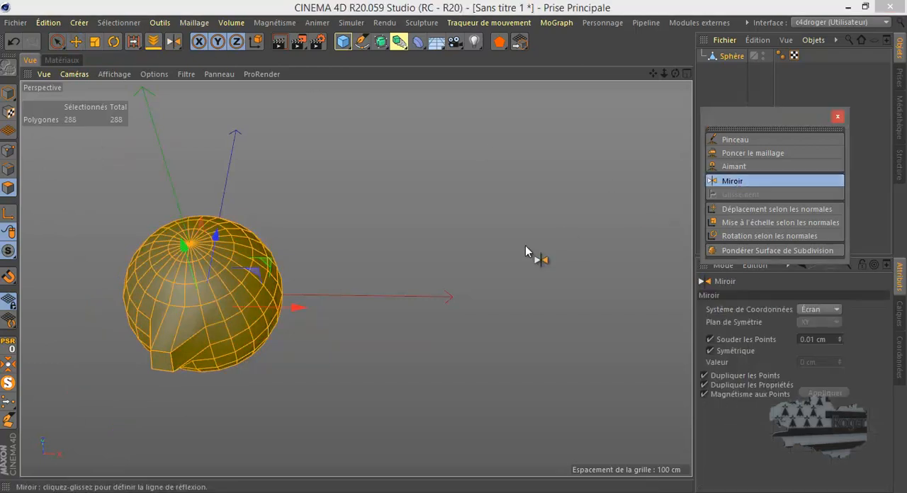
click(348, 297)
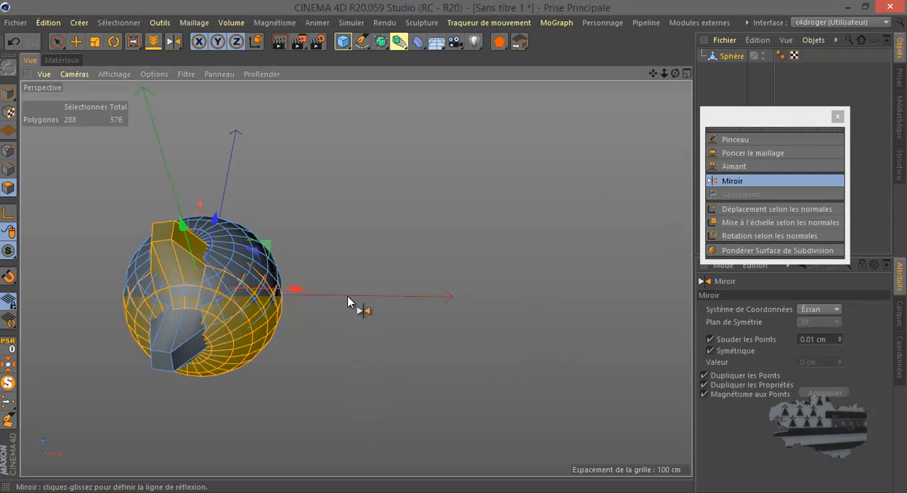
click(12, 41)
Try mirroring the sphere with its spout across a horizontal line in the top view, then undo it.
key(F5)
key(F2)
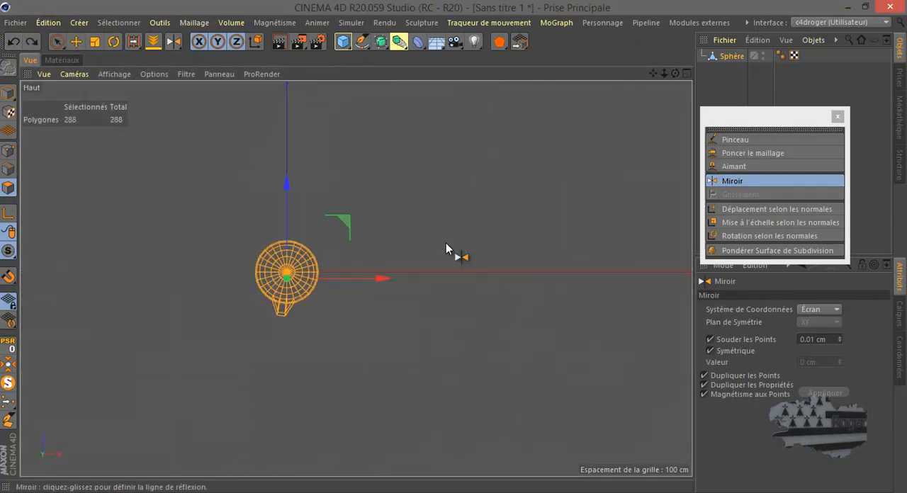
click(362, 270)
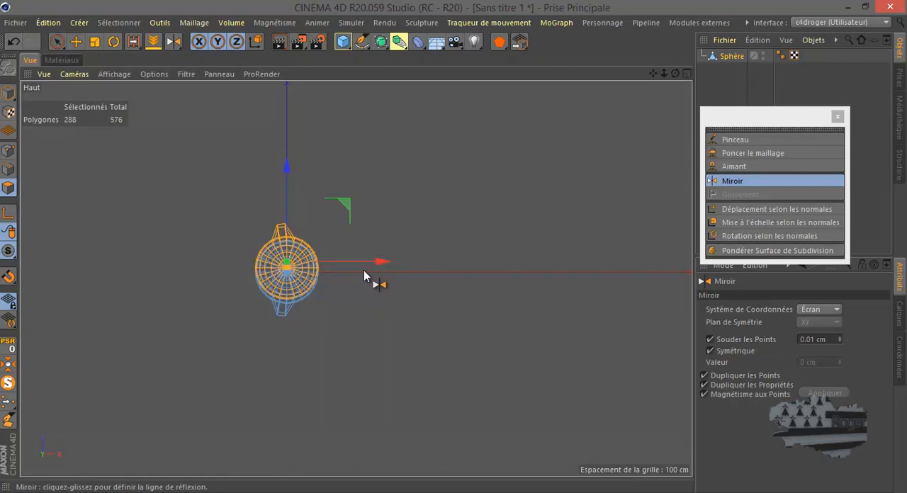
click(13, 42)
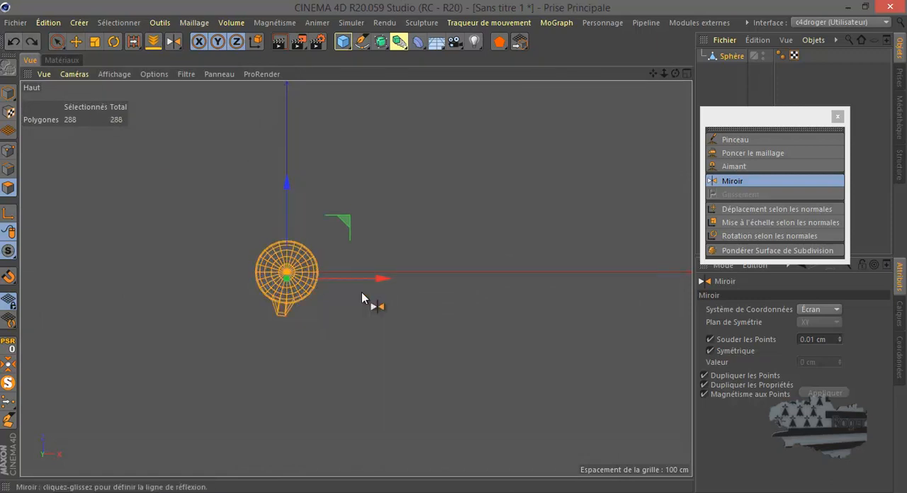
Mirror the sphere with its spout across a distant vertical line in the top view and move the copy along X close to the original.
click(456, 277)
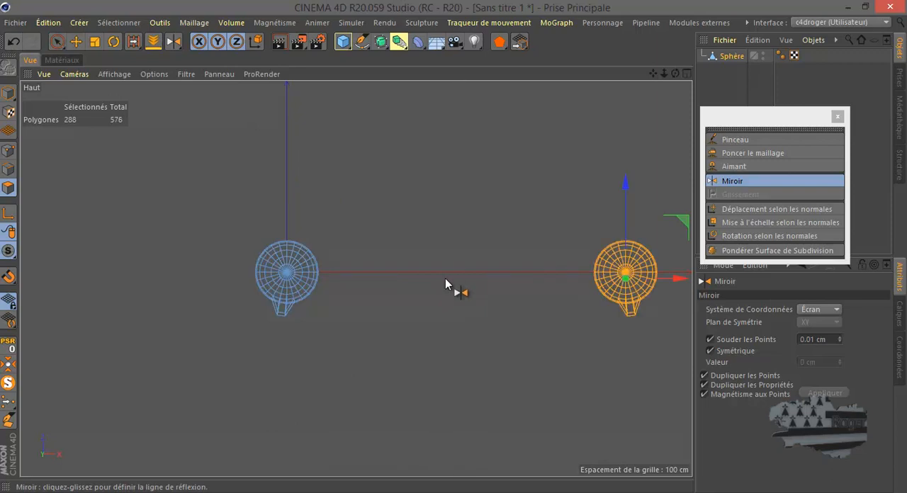
click(77, 41)
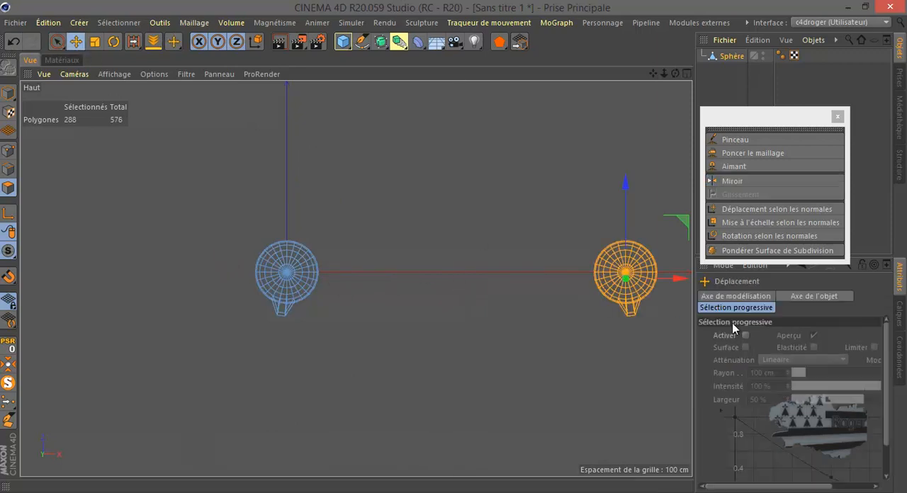
drag(681, 277, 429, 277)
Examine the original and mirrored spheres in the perspective and top views, comparing the direction of their spouts.
middle_click(183, 262)
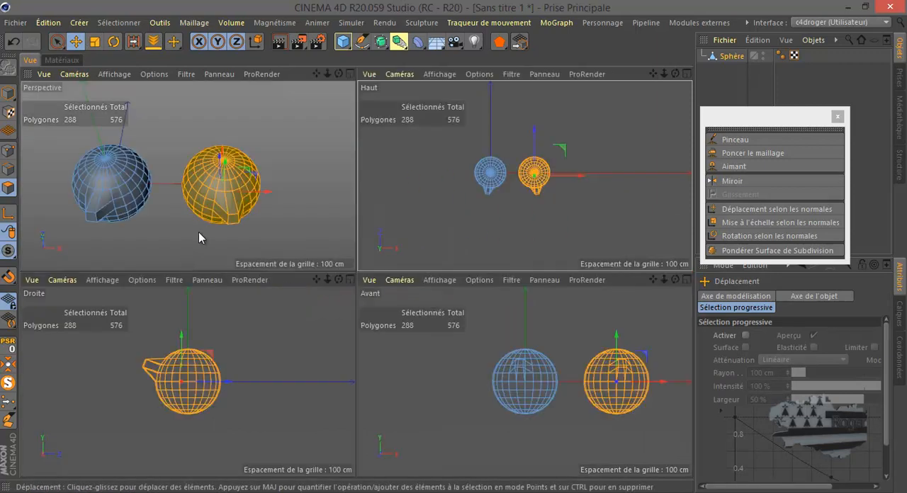
middle_click(196, 242)
drag(675, 74, 452, 248)
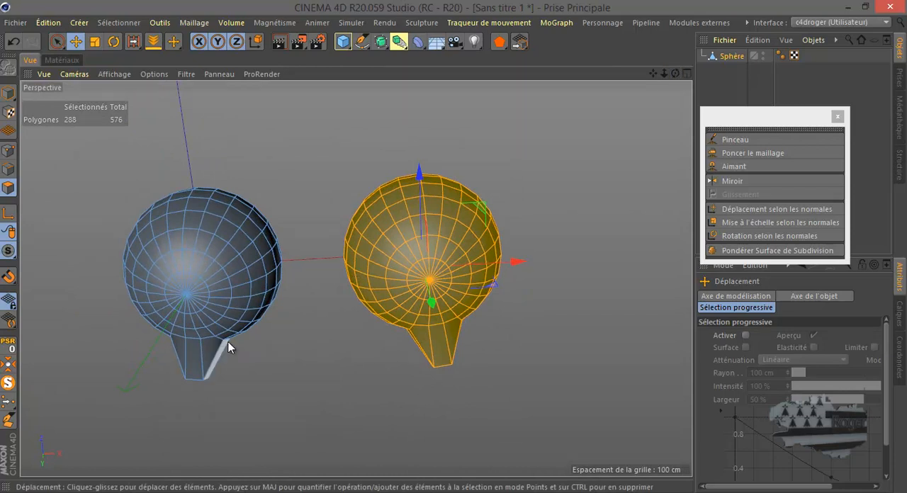
drag(674, 70, 453, 248)
middle_click(557, 184)
middle_click(557, 184)
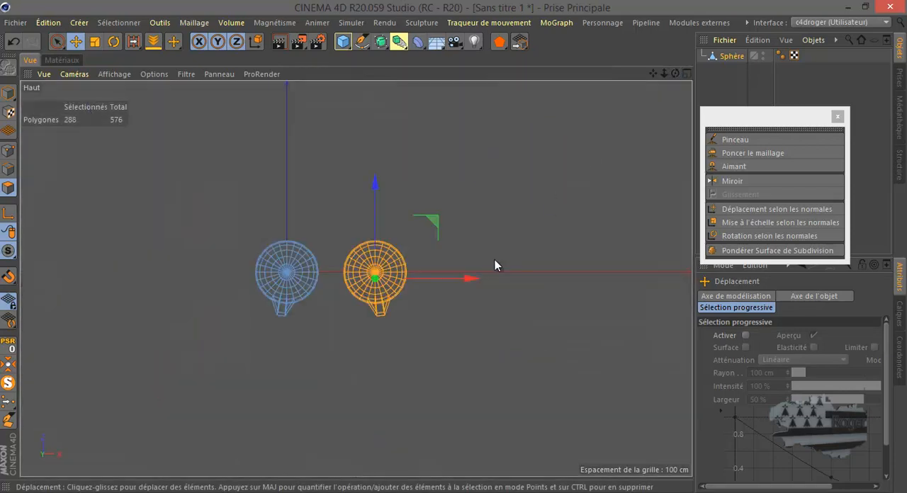
scroll(352, 333, up, 4)
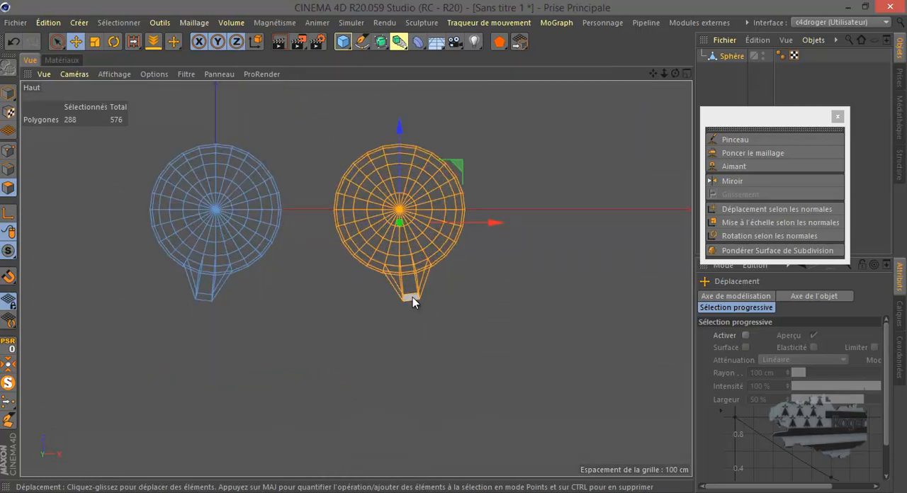
drag(412, 297, 412, 284)
middle_click(214, 322)
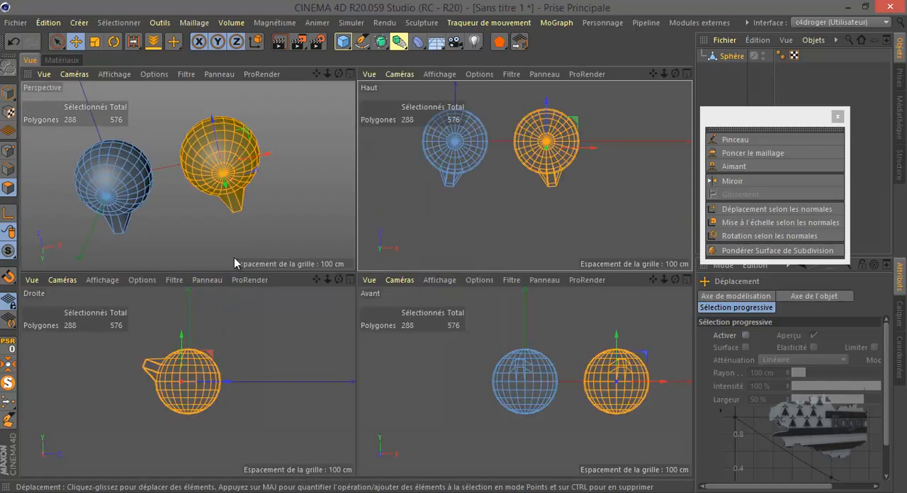
middle_click(244, 234)
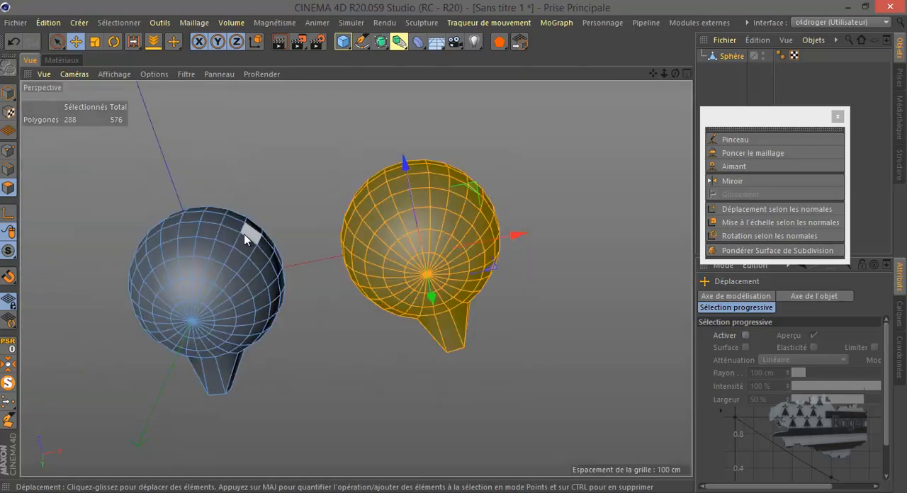
Delete the mirrored sphere, restore the default perspective view and add a new editable cube.
click(730, 55)
key(Delete)
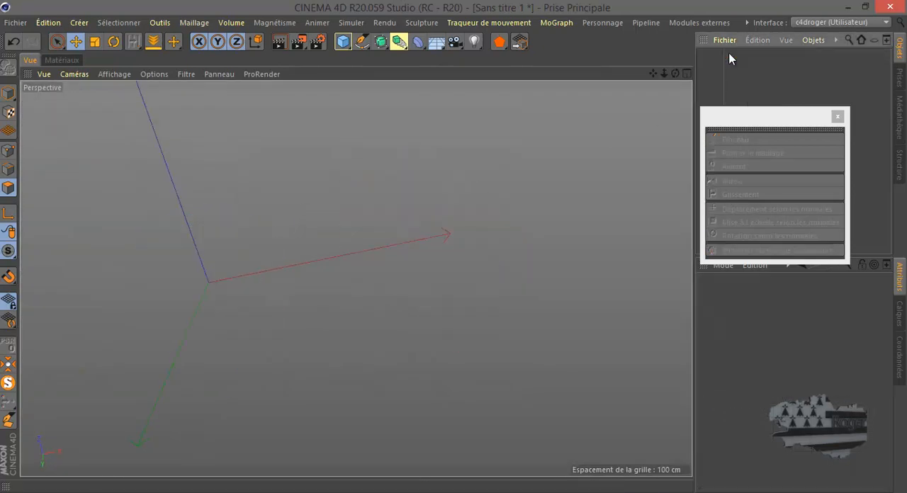
click(44, 73)
click(61, 170)
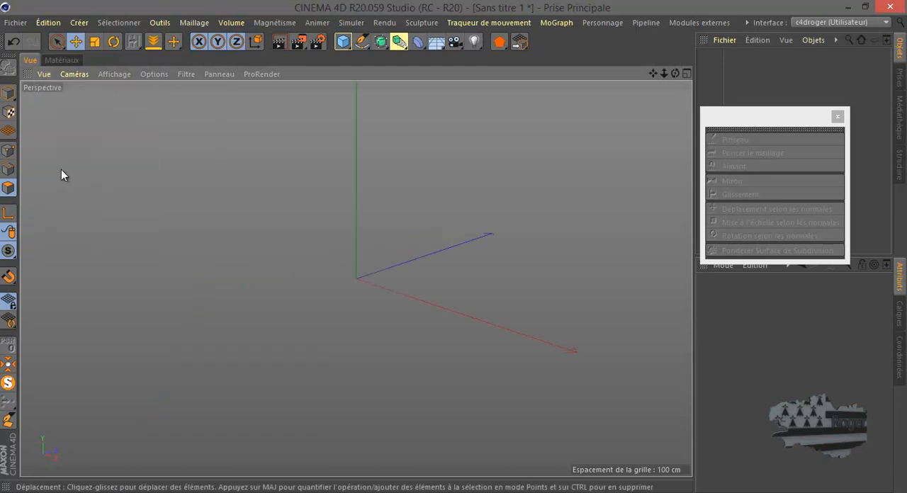
click(342, 42)
click(8, 67)
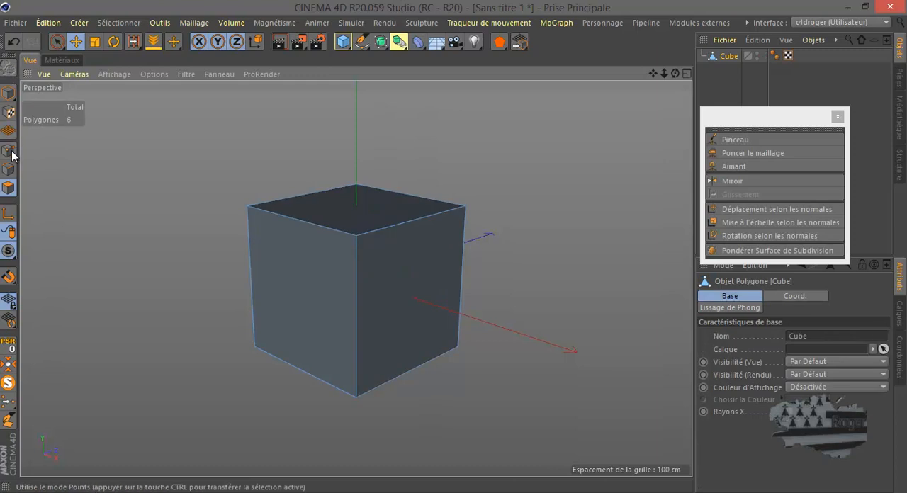
Try sliding one of the cube's top edges down the side face by about 4.8 cm with Glissement, then undo it.
click(9, 151)
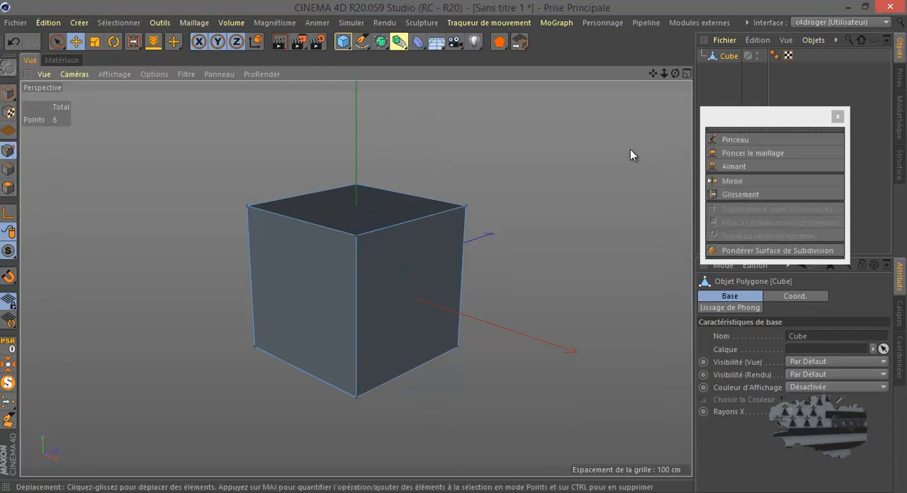
click(737, 194)
click(10, 170)
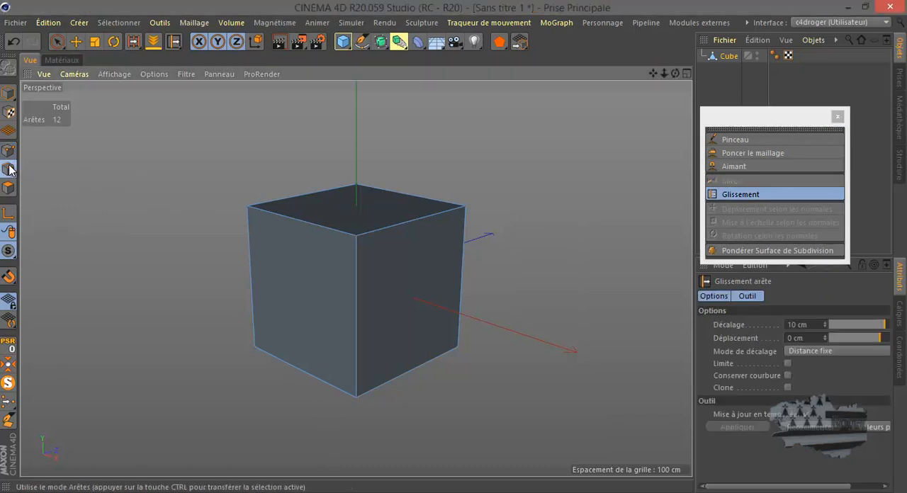
click(389, 225)
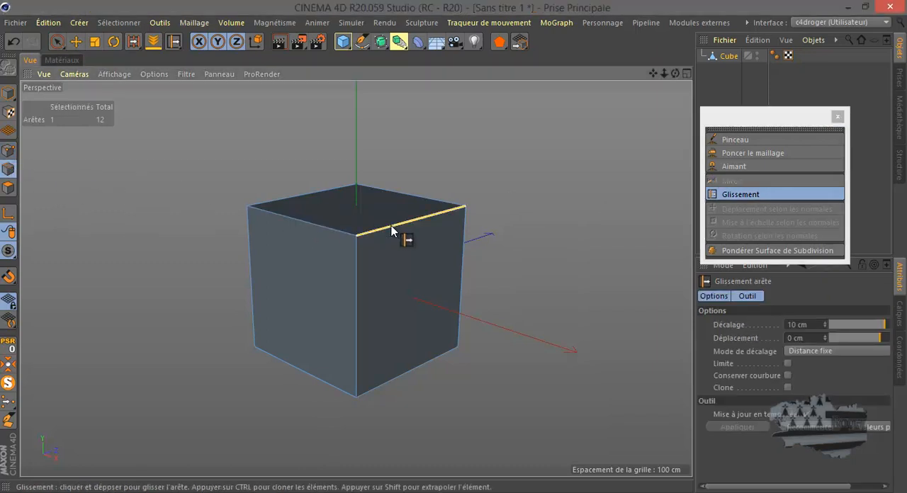
drag(391, 226, 410, 225)
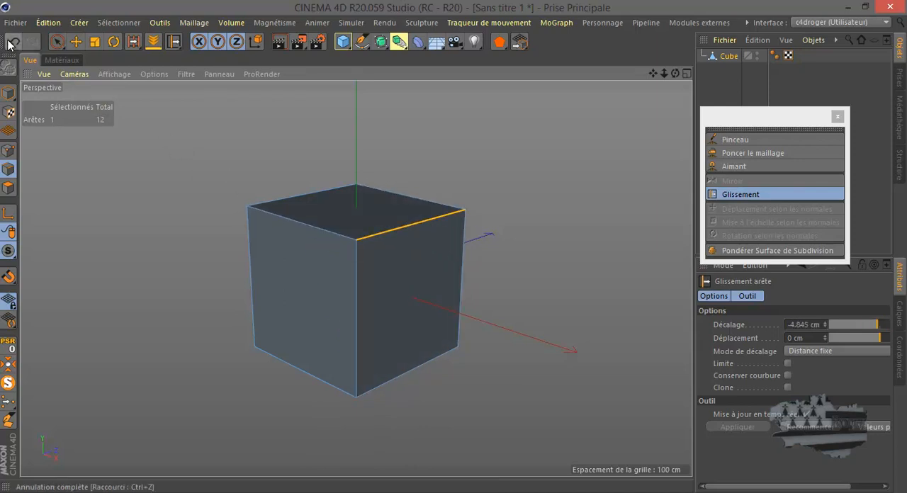
Cut a vertical edge loop around the cube at about 62 % with Couteau Boucle/Trajectoire.
key(k)
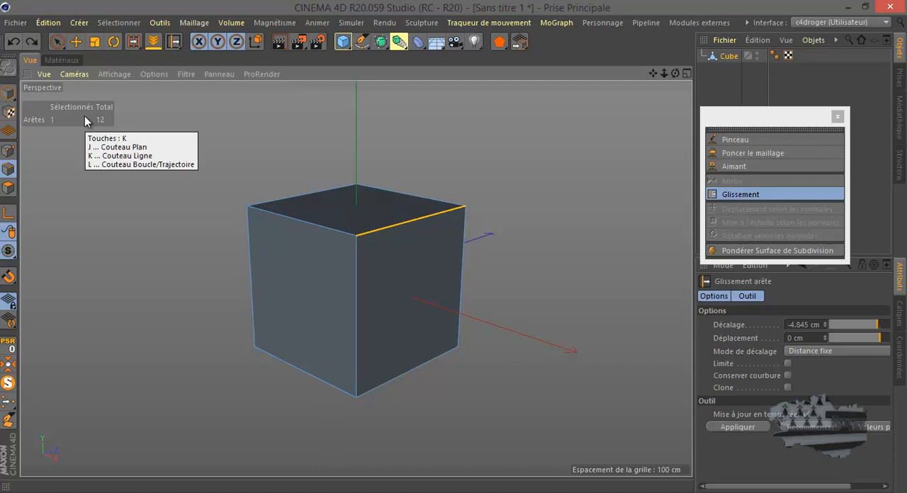
key(l)
click(311, 229)
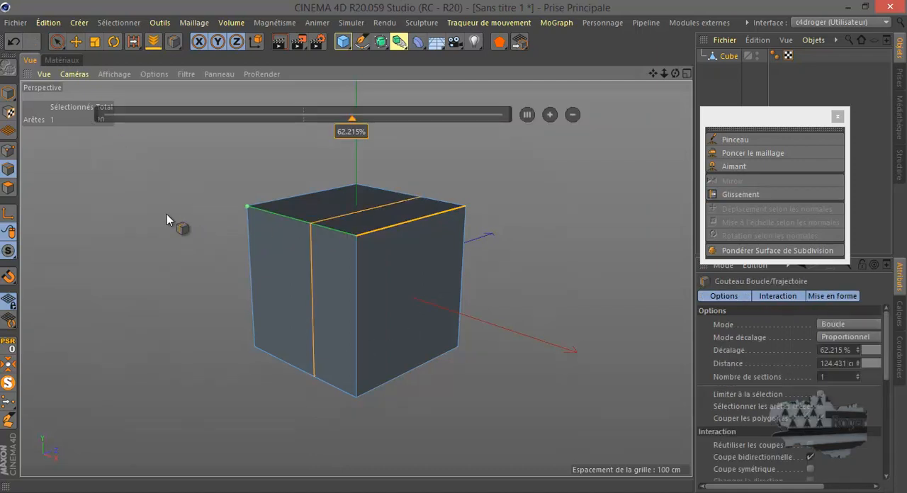
Slide the loop cut's edge on the cube's top face towards the far side with Glissement.
click(752, 195)
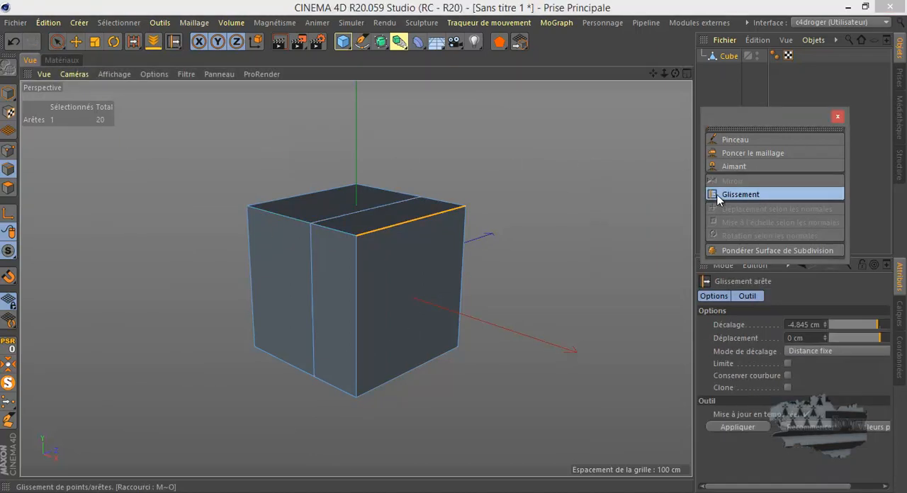
click(358, 216)
drag(379, 212, 336, 202)
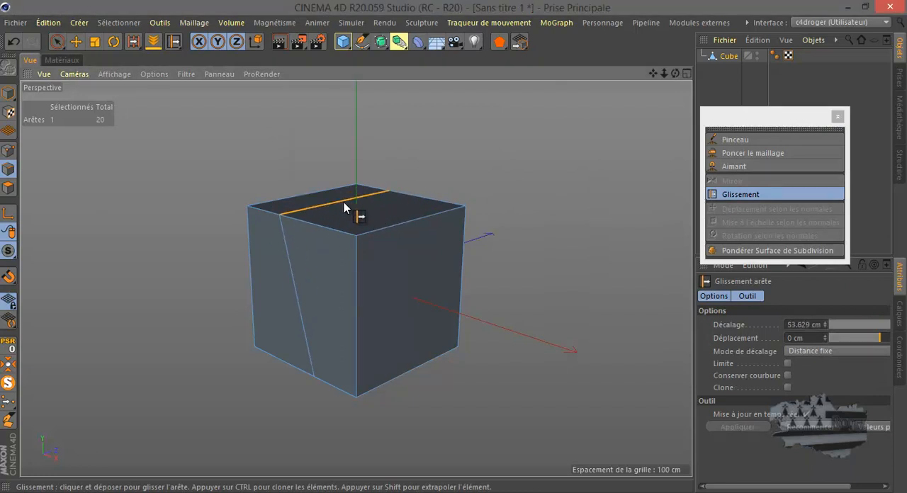
Try sliding the cut's front upper point in several directions with Glissement, then undo the slides and the loop cut.
click(8, 150)
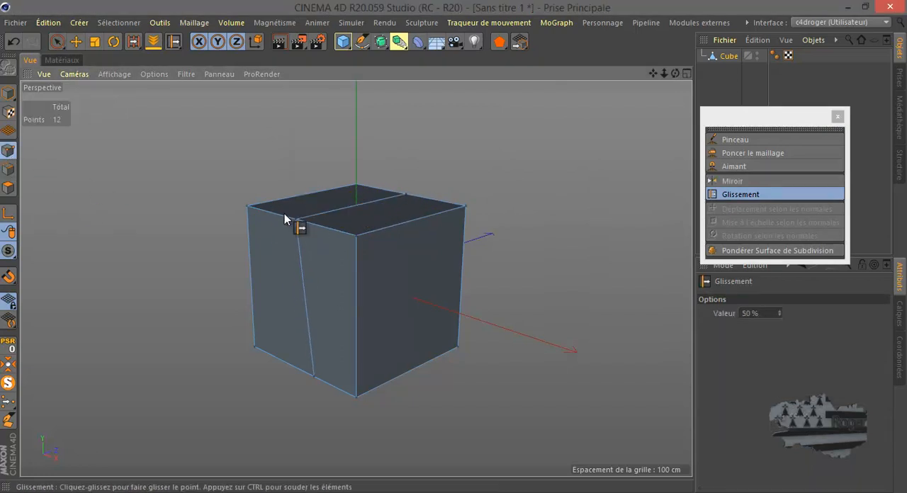
drag(295, 221, 305, 266)
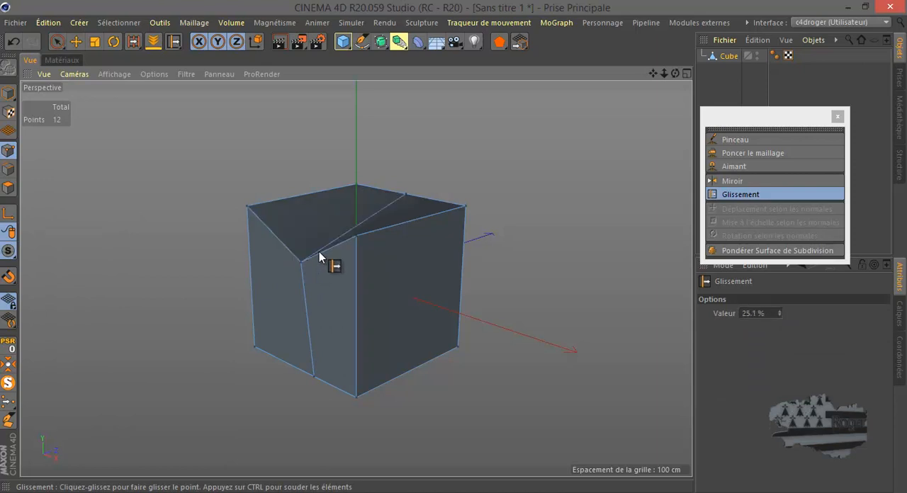
drag(321, 254, 336, 246)
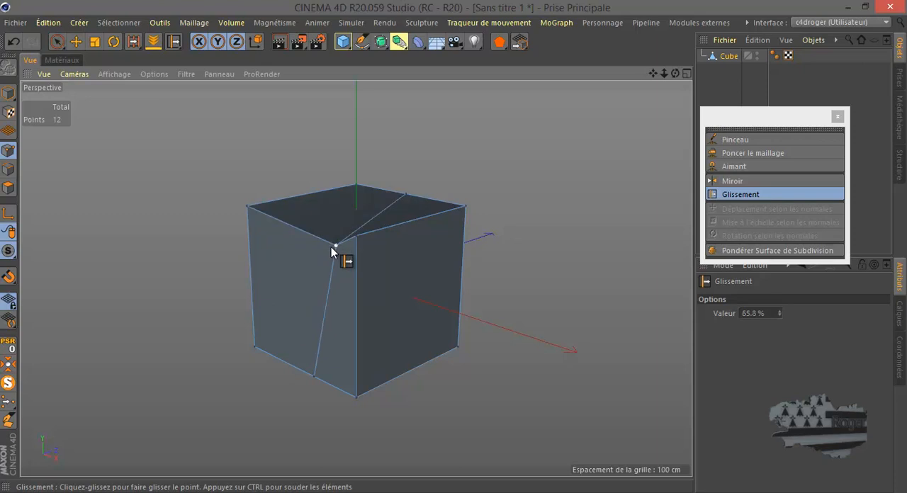
click(14, 41)
click(15, 43)
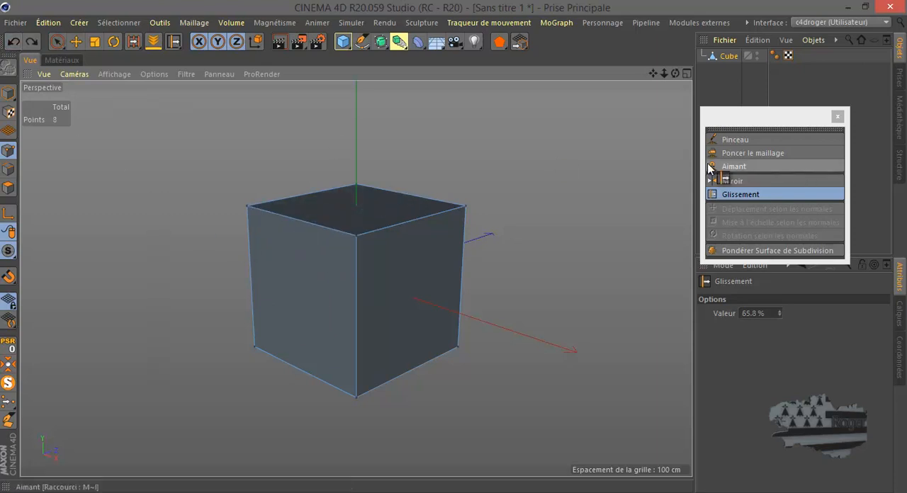
Select the cube's X-facing side polygon and move it inward along its normal axis with the Move tool.
click(77, 41)
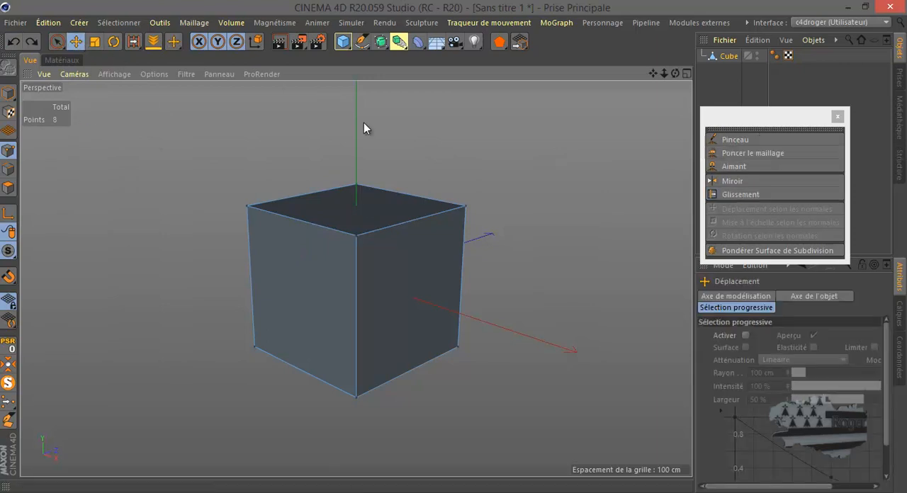
click(9, 188)
click(401, 283)
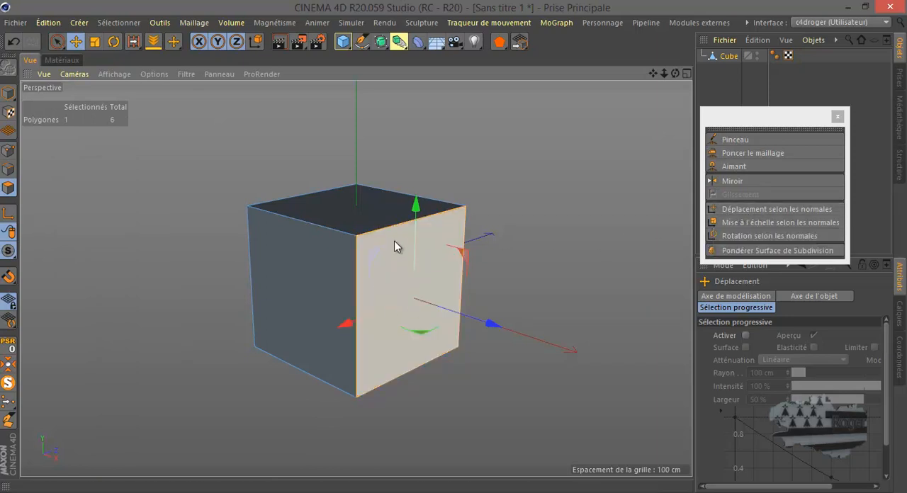
drag(490, 324, 466, 318)
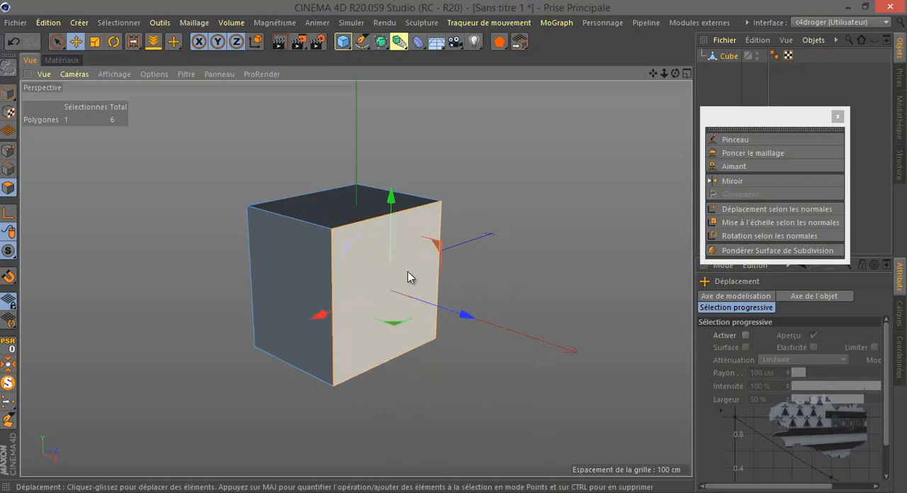
Scale the selected side polygon to about 75.9 % with Mise à l'échelle selon les normales.
click(757, 224)
drag(510, 258, 451, 255)
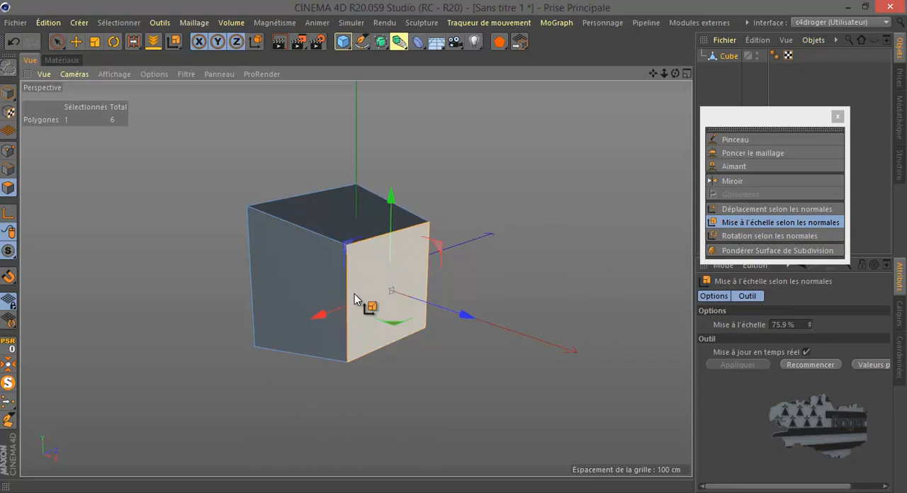
drag(675, 74, 452, 246)
Enable axis modification and tilt only the selected polygon's axis around its red X axis.
click(7, 214)
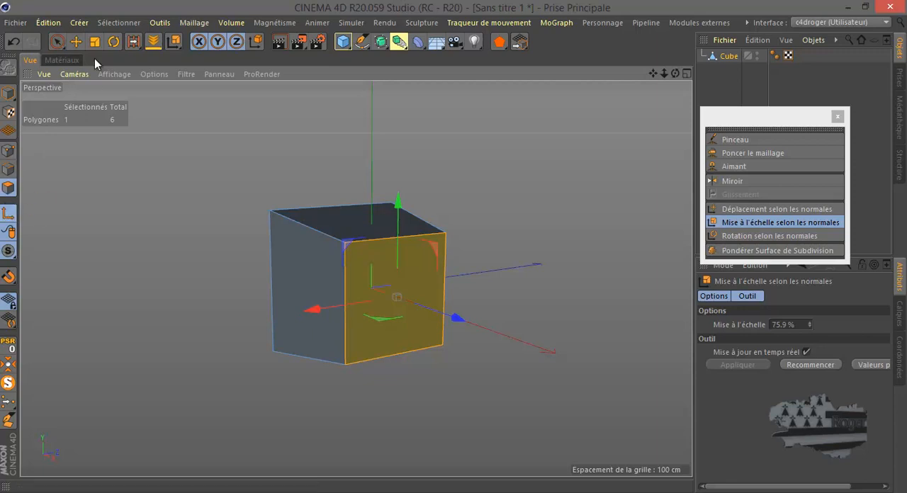
click(113, 41)
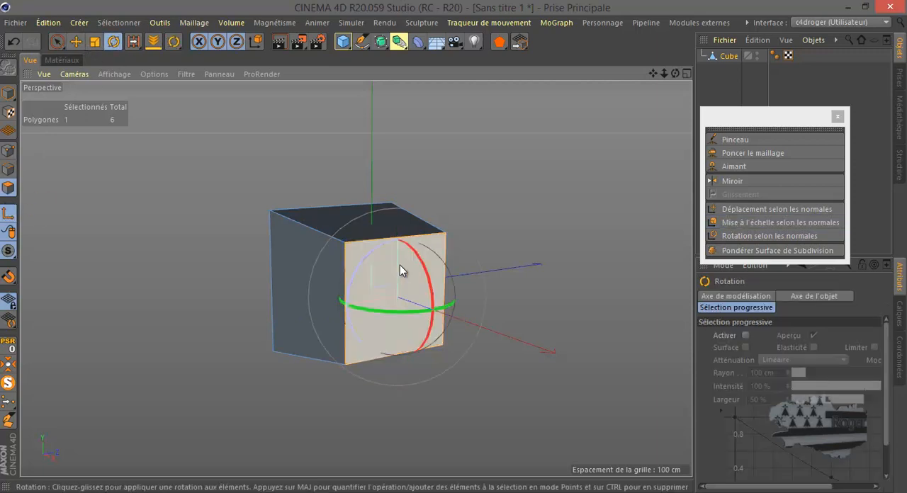
drag(423, 269, 405, 248)
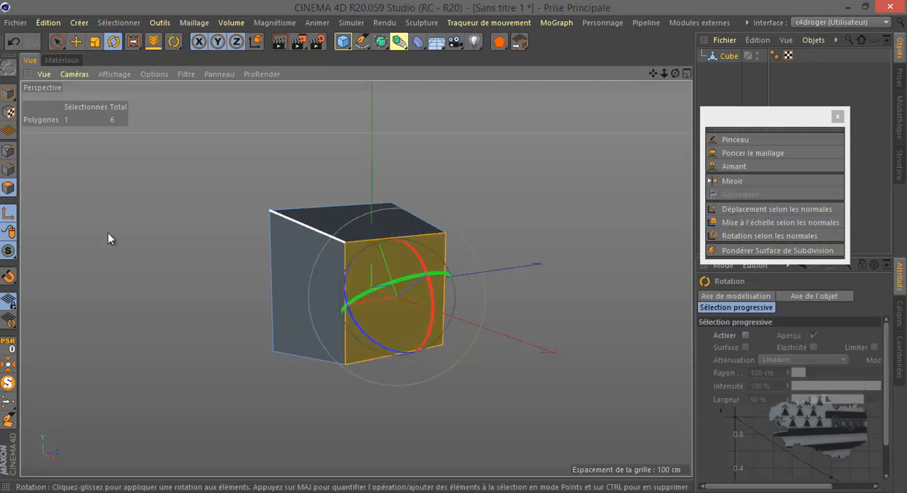
click(76, 41)
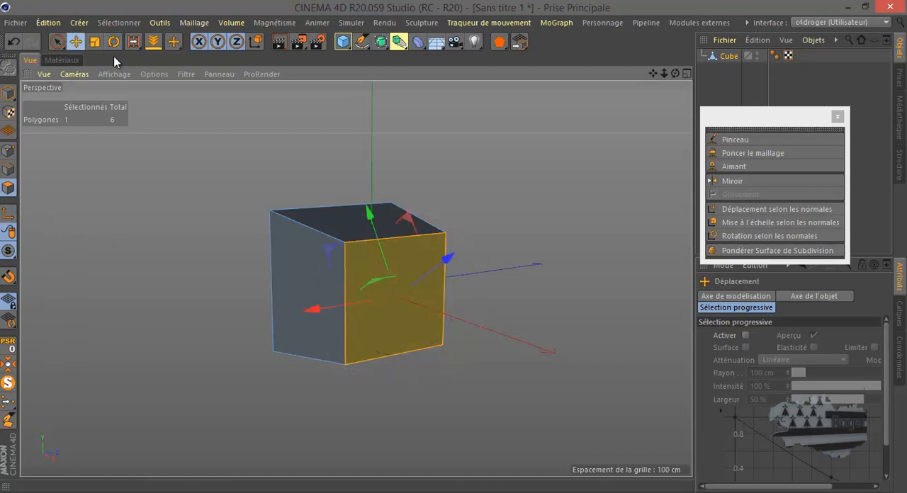
Move the selected side polygon outward along its normal with Déplacement selon les normales, despite its tilted axis.
click(743, 207)
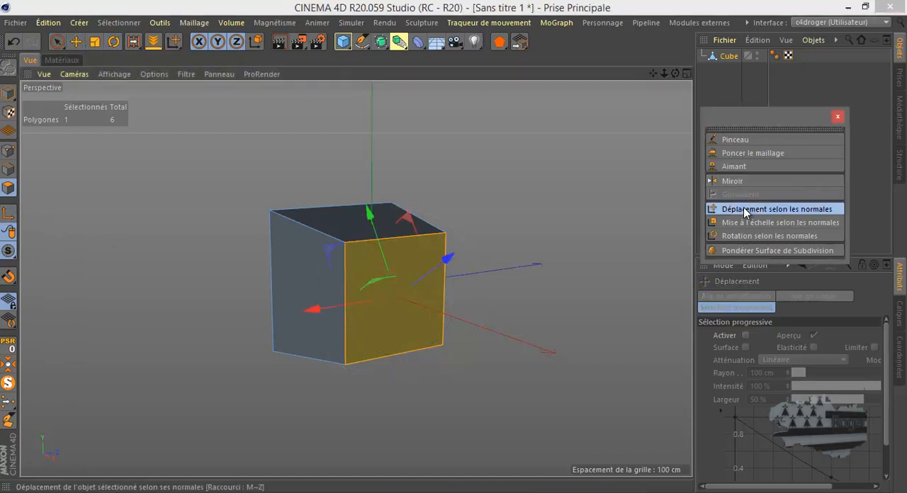
mouse_move(506, 326)
mouse_down()
mouse_move(454, 249)
mouse_move(476, 253)
mouse_move(499, 323)
mouse_up()
drag(674, 73, 454, 247)
drag(513, 262, 455, 253)
drag(676, 74, 453, 248)
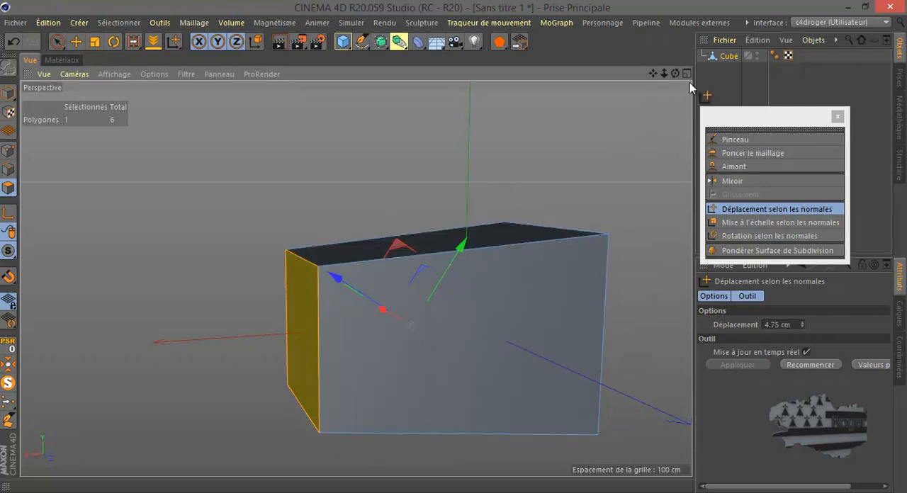
Rotate the selected side polygon about 4.45° around its normal with Rotation selon les normales.
drag(676, 72, 446, 249)
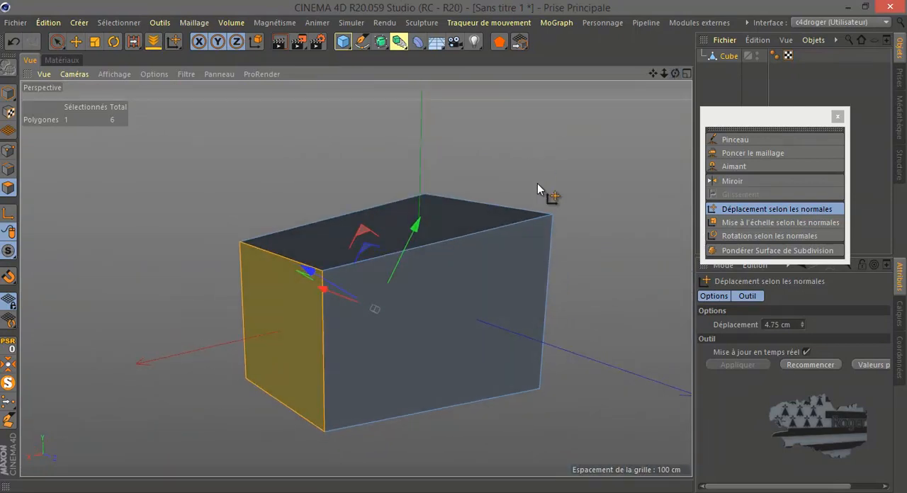
click(745, 235)
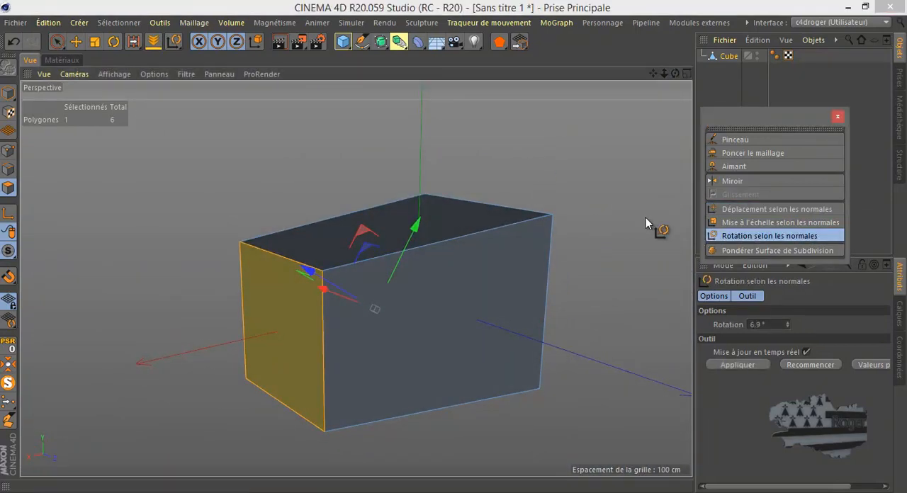
drag(596, 220, 336, 409)
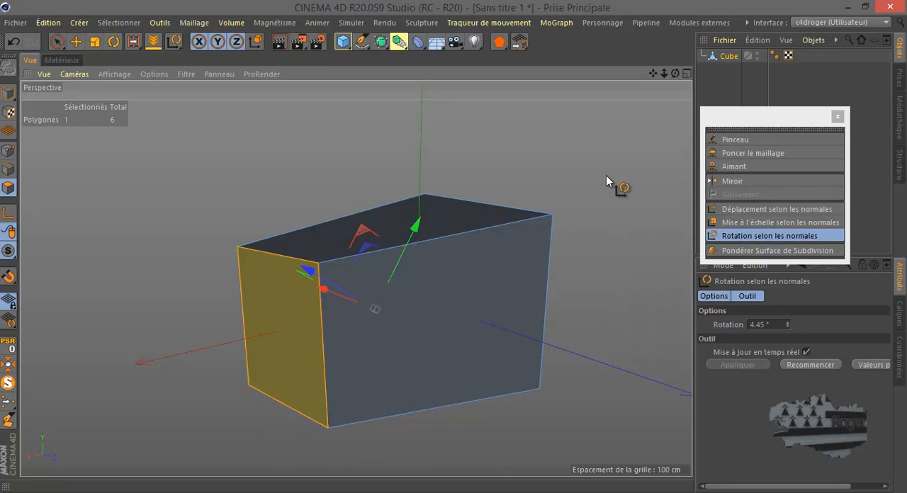
Delete the deformed cube and add a fresh cube converted to an editable polygon object.
click(728, 56)
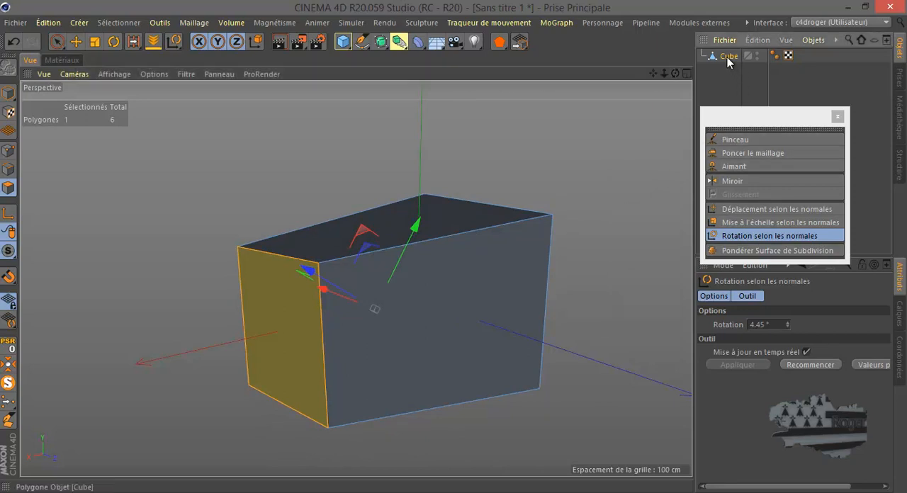
key(Delete)
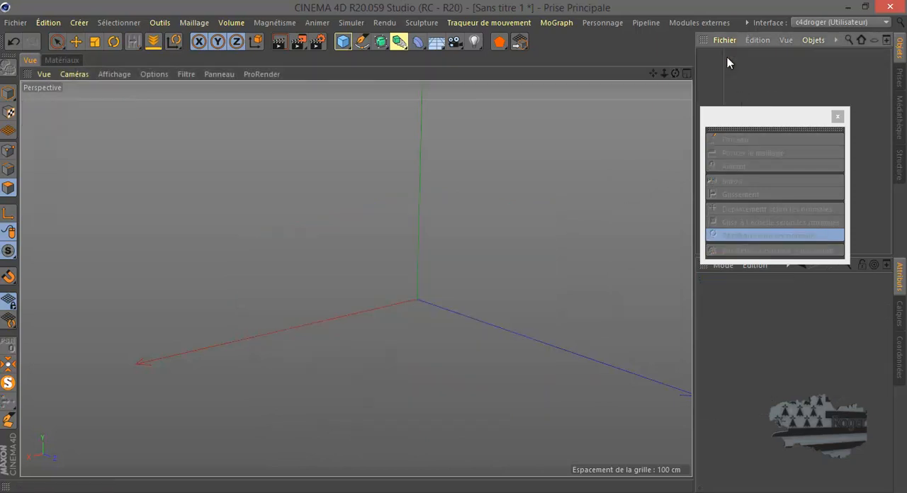
click(343, 41)
click(8, 67)
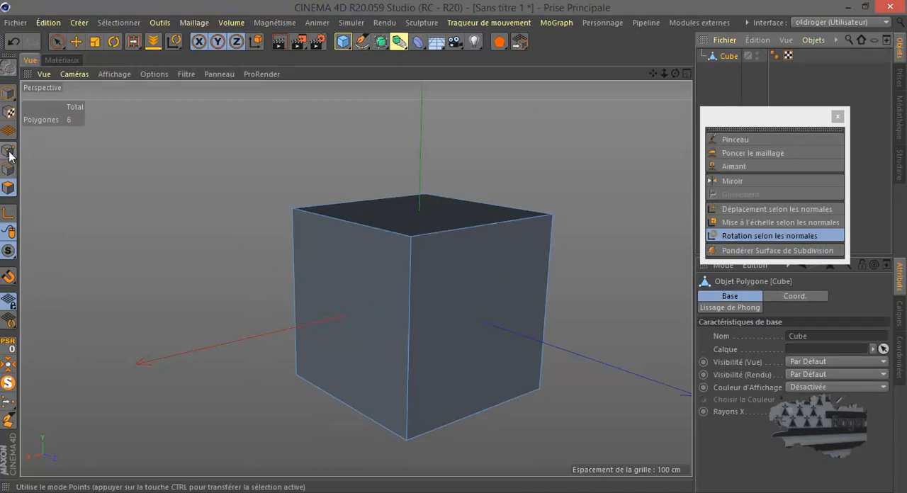
Switch the cube to point mode and place it inside a new Surface de Subdivision object.
click(8, 150)
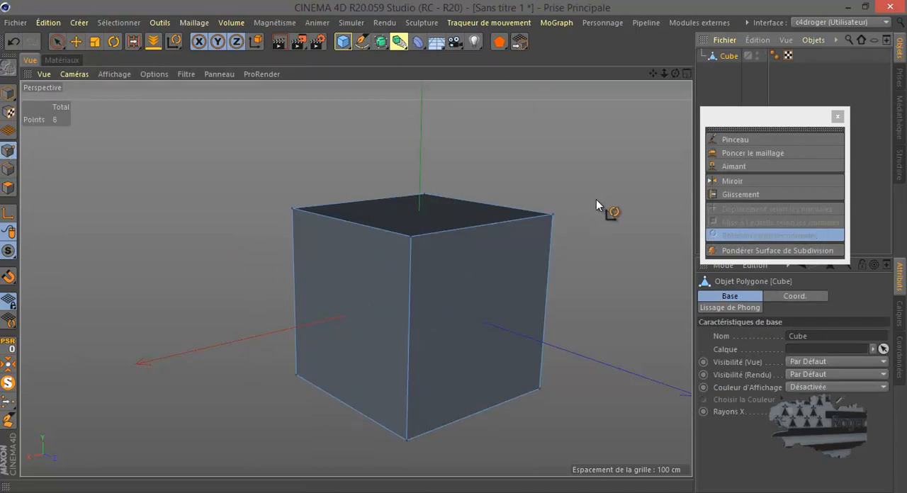
click(380, 41)
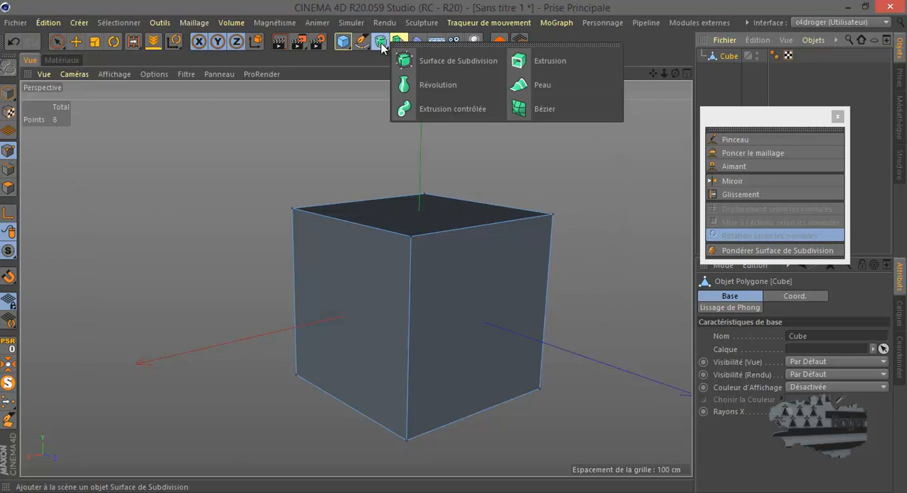
click(441, 60)
drag(732, 69, 741, 63)
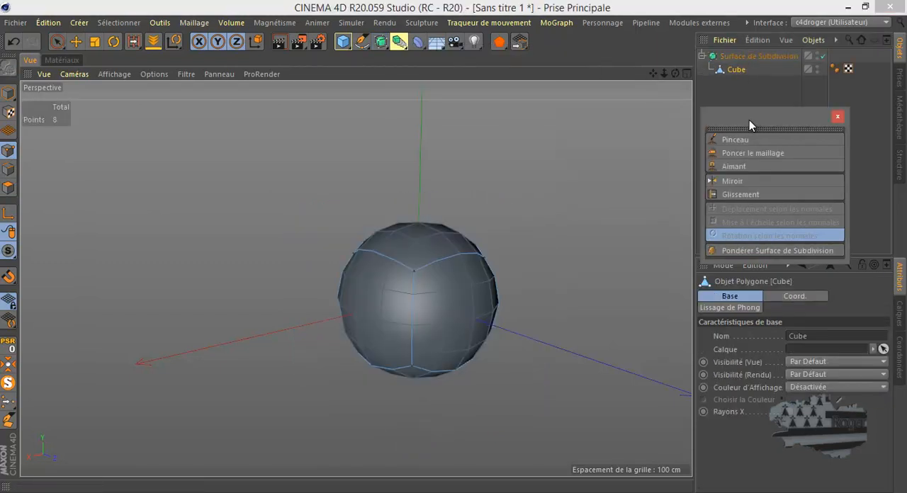
Try Pondérer Surface de Subdivision on the cube in point mode, and display the Surface de Subdivision object's settings.
click(767, 251)
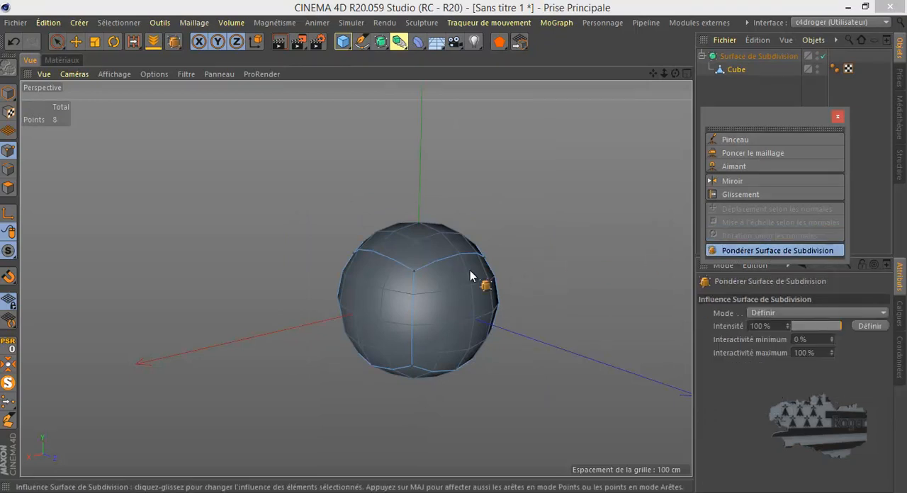
drag(452, 246, 508, 251)
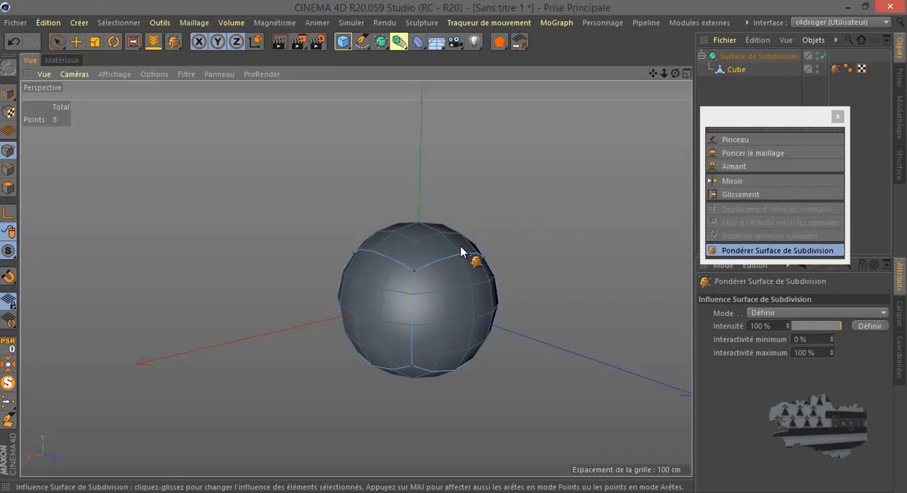
click(742, 55)
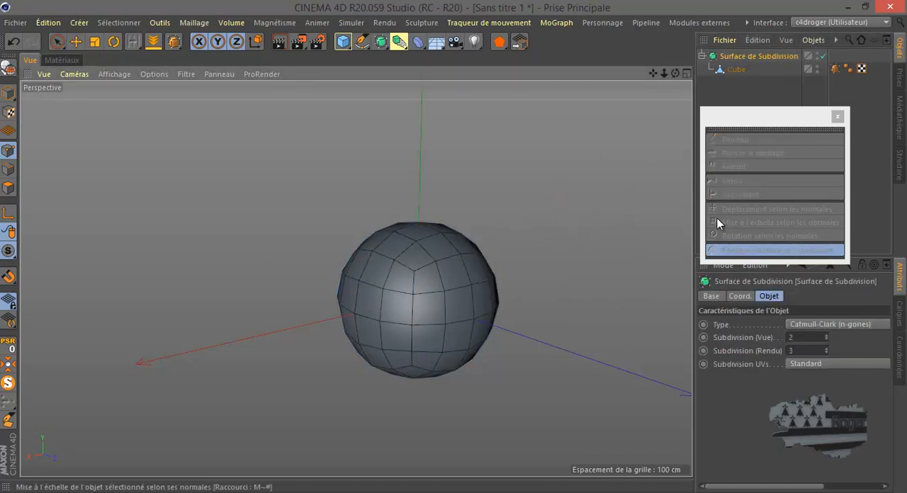
click(6, 66)
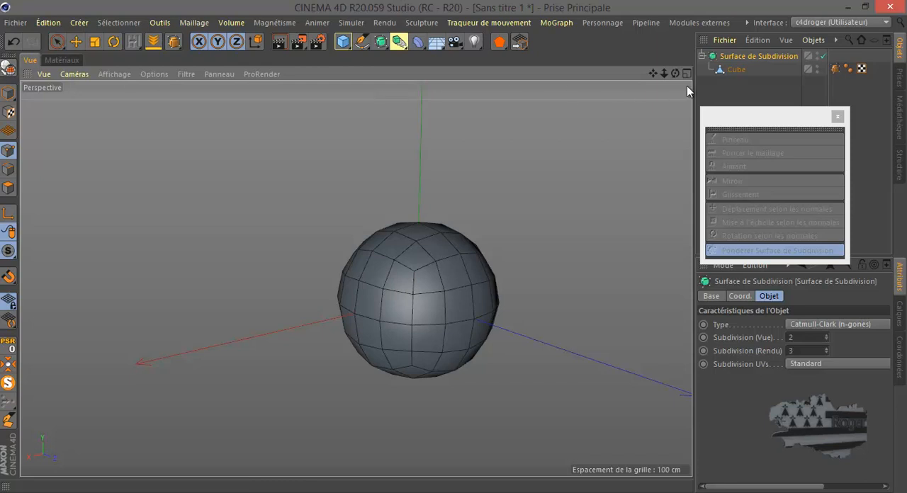
Select all six cube polygons and raise their weight with Pondérer Surface de Subdivision until the shape is a sharp-edged cube.
click(7, 190)
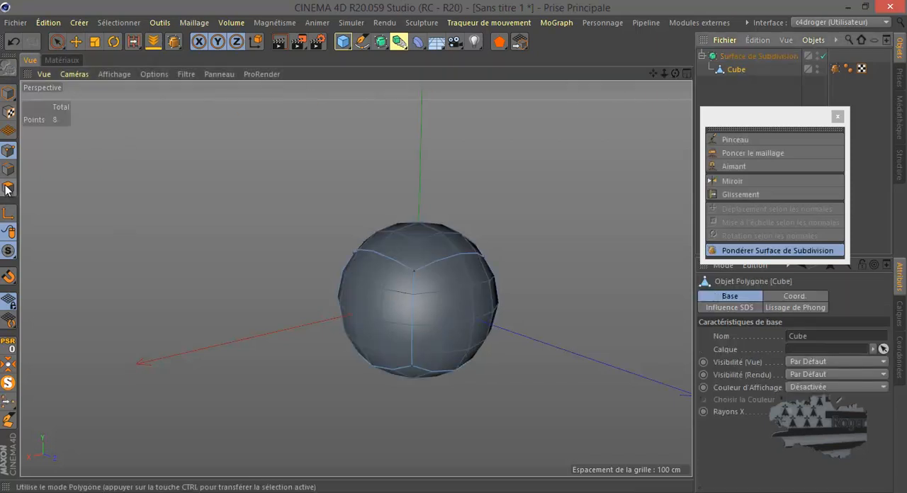
click(7, 189)
key(ctrl+a)
mouse_move(453, 246)
mouse_down()
mouse_move(473, 248)
mouse_move(445, 247)
mouse_up()
drag(287, 218, 454, 246)
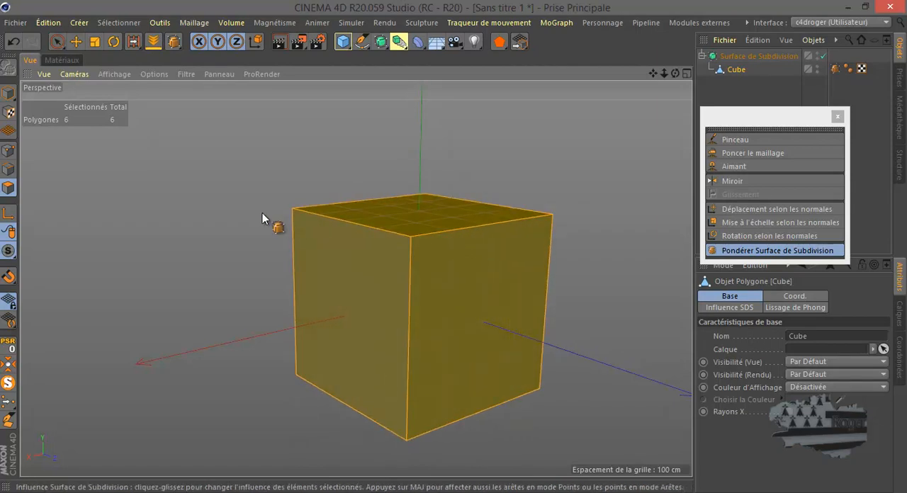
Move the cube's front upper corner point straight up along its vertical axis with the Déplacement tool in point mode.
key(e)
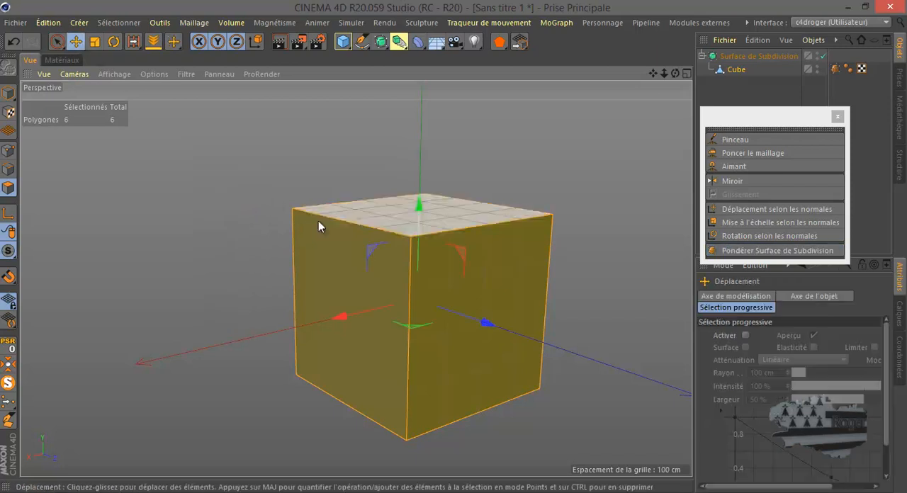
click(8, 150)
click(409, 237)
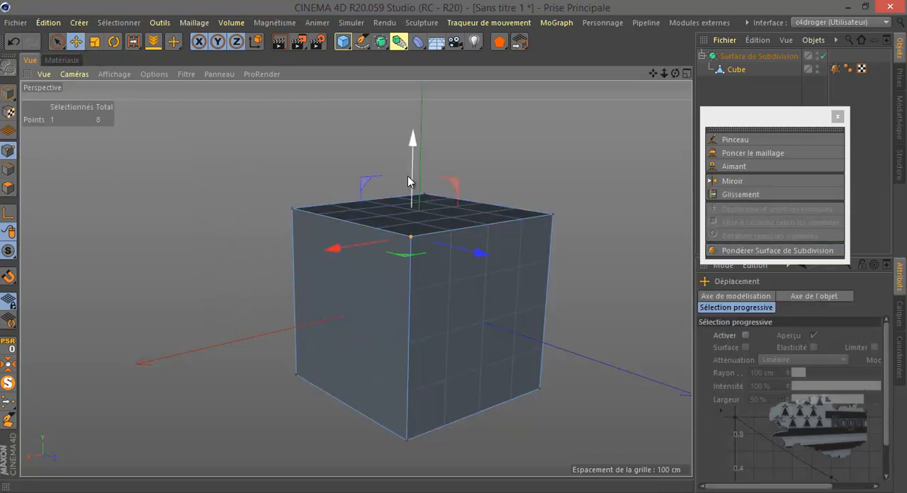
drag(409, 177, 415, 132)
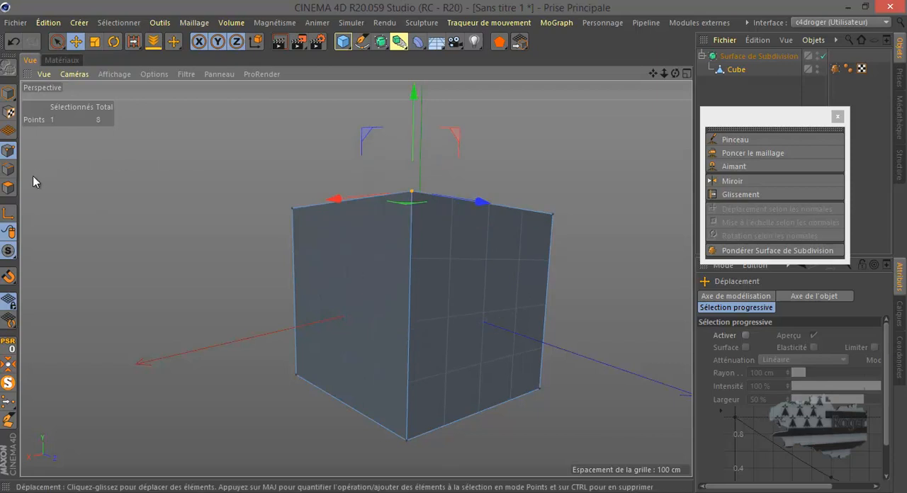
Adjust the subdivision weight of all eight points, and lower the weight of all six polygons until the cube is rounded.
key(ctrl+a)
click(751, 251)
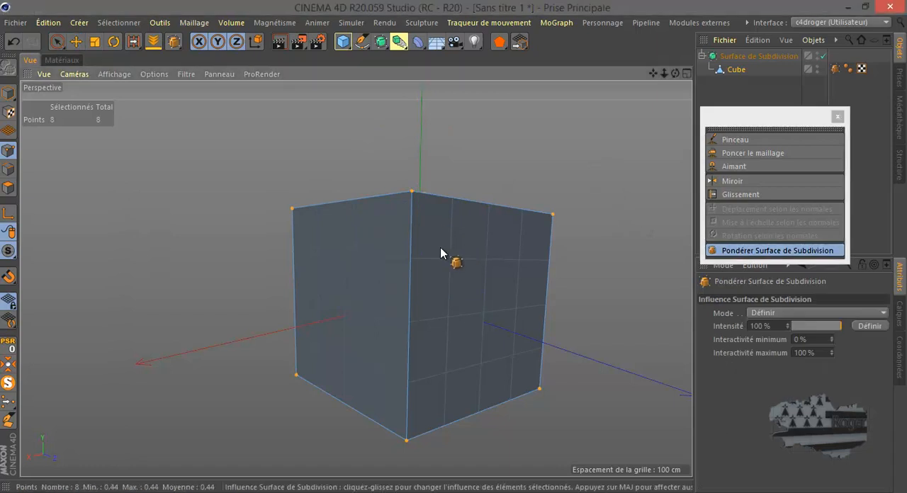
click(5, 188)
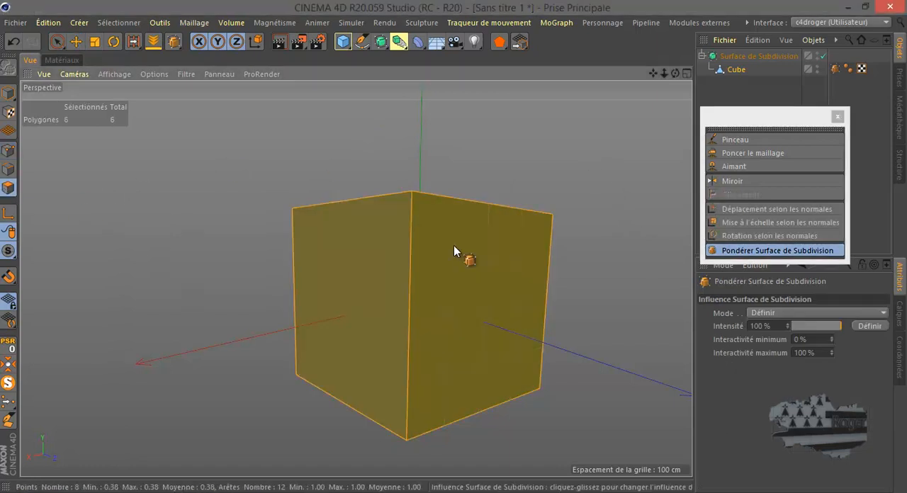
mouse_move(456, 246)
mouse_down()
mouse_move(417, 257)
mouse_move(449, 248)
mouse_up()
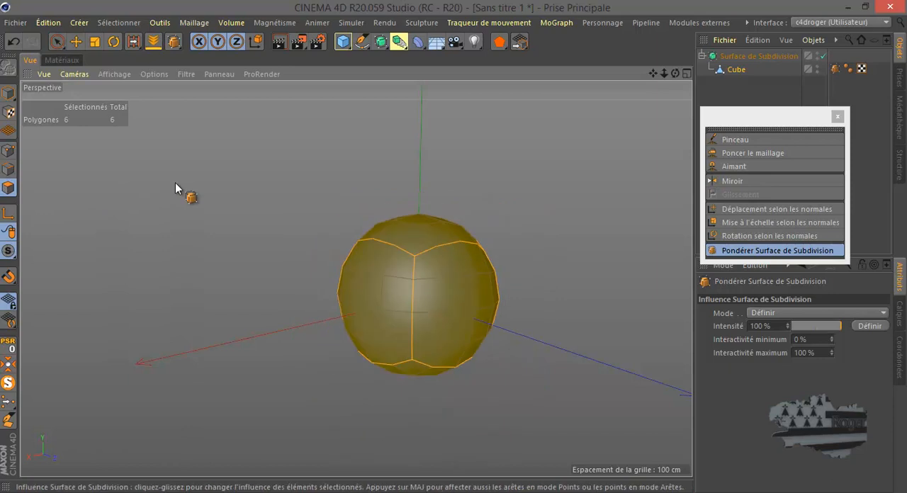
Undo the subdivision weighting and the corner point move to return to the unweighted rounded cube.
drag(674, 74, 455, 247)
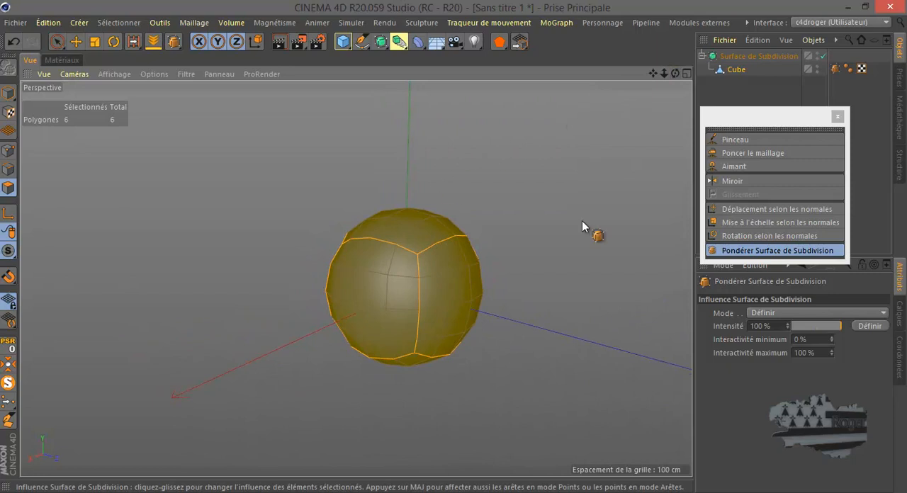
drag(801, 124, 601, 316)
click(14, 42)
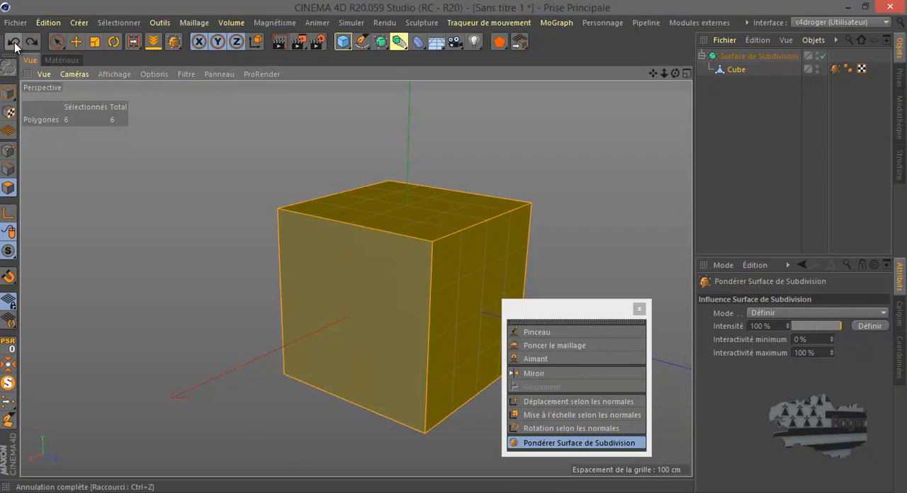
click(14, 42)
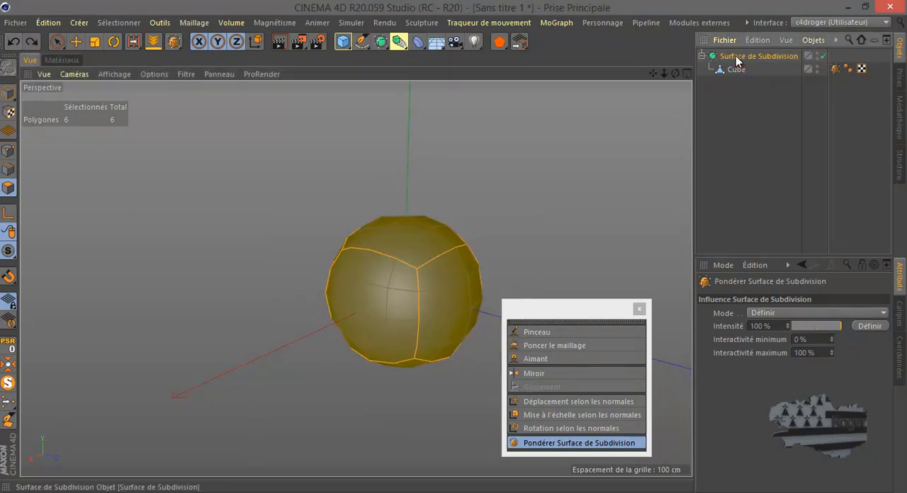
Lower the Surface de Subdivision object's view subdivision stepwise to 0 and raise it back to 2.
drag(736, 55, 683, 194)
click(826, 339)
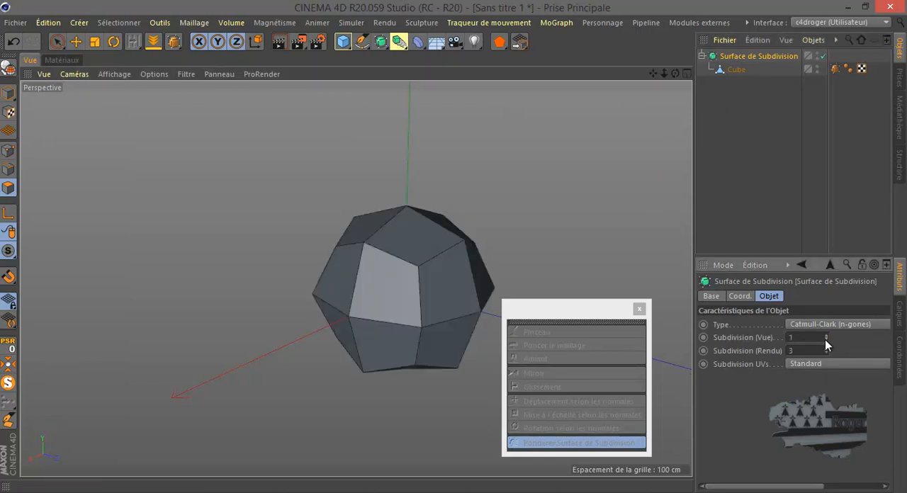
click(824, 339)
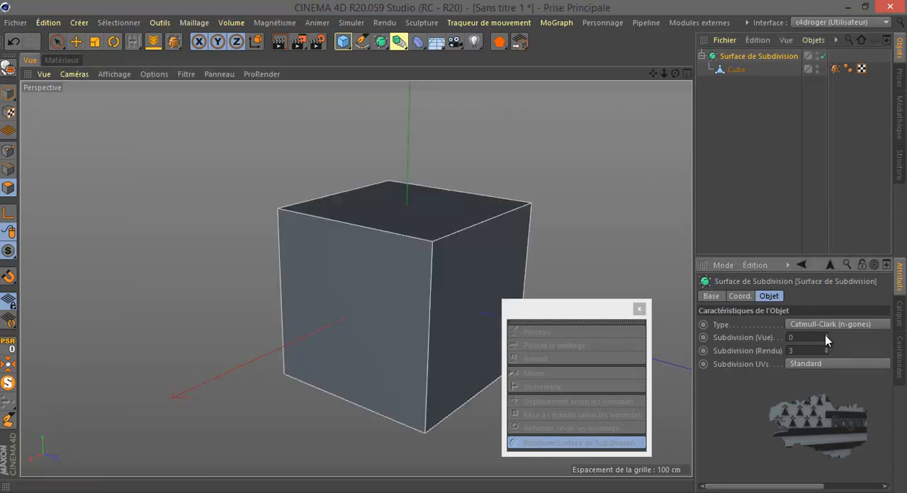
click(824, 335)
click(825, 335)
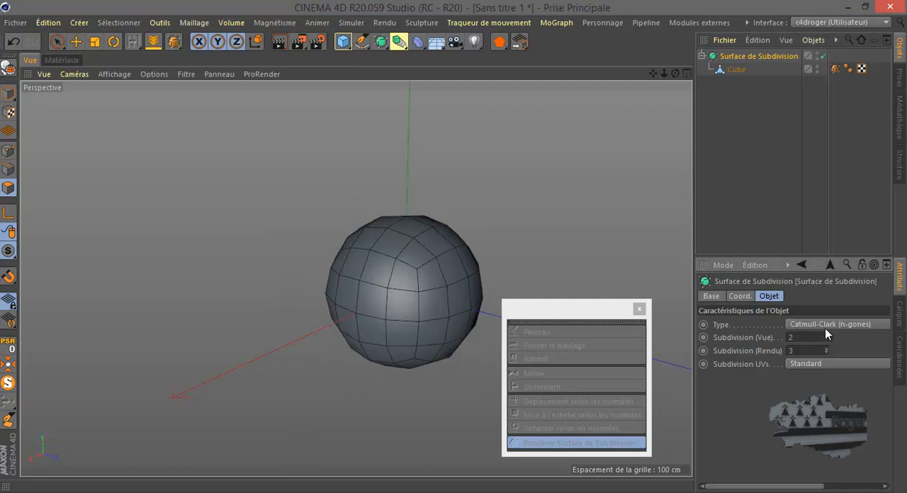
Disable and re-enable the Surface de Subdivision object, and close the floating transform tools palette.
click(823, 56)
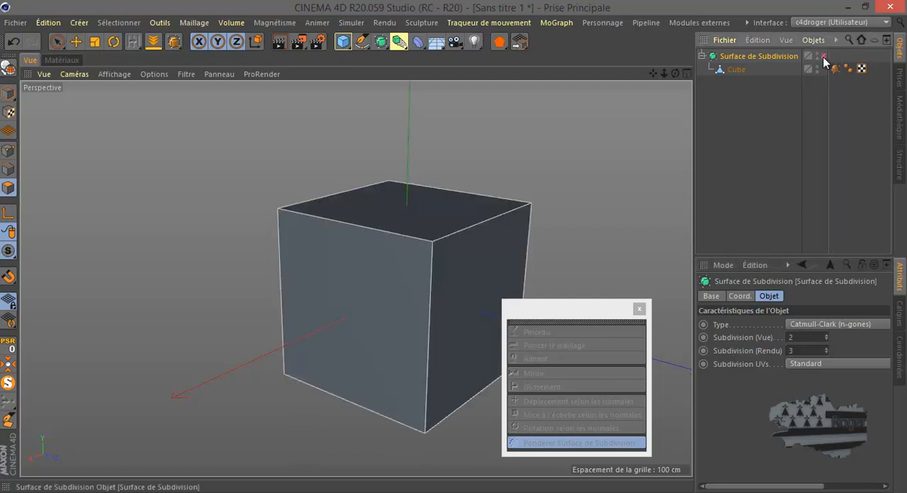
click(823, 56)
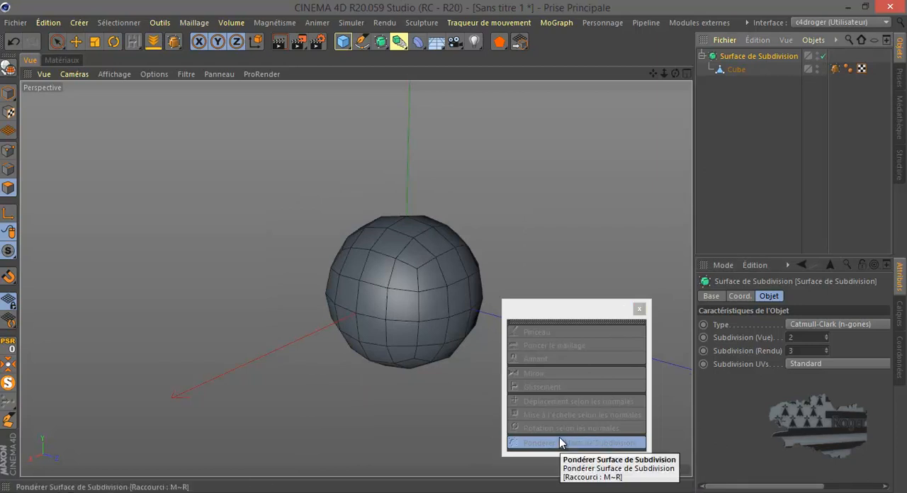
click(639, 309)
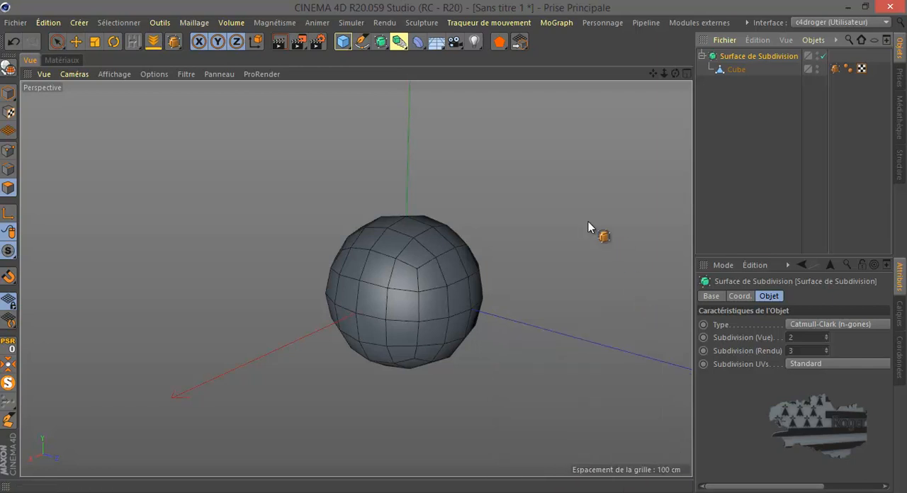